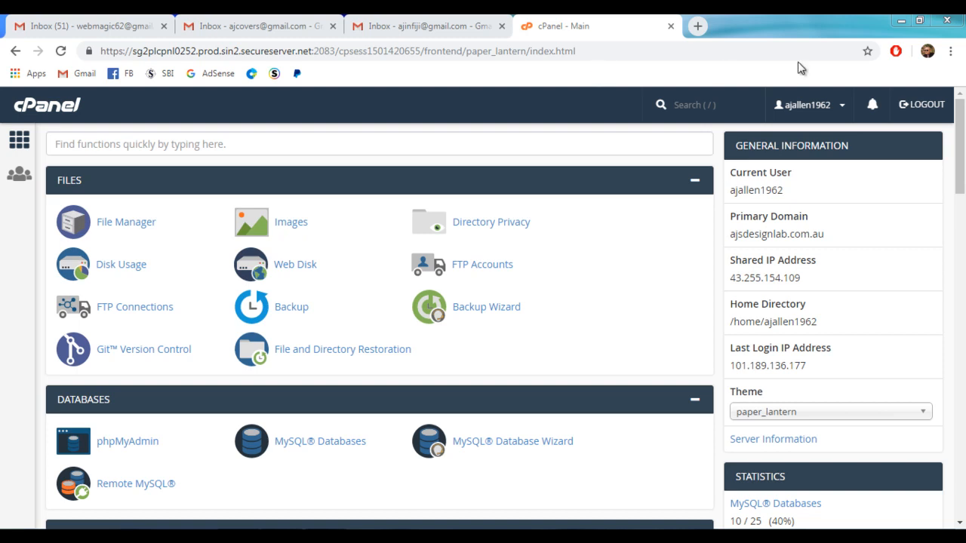
Step: Start a new cPanel email account on the ajsdesignlab.com domain and enter the mailbox username
{"action": "left_click_drag", "start_coordinate": [959, 115], "coordinate": [961, 315]}
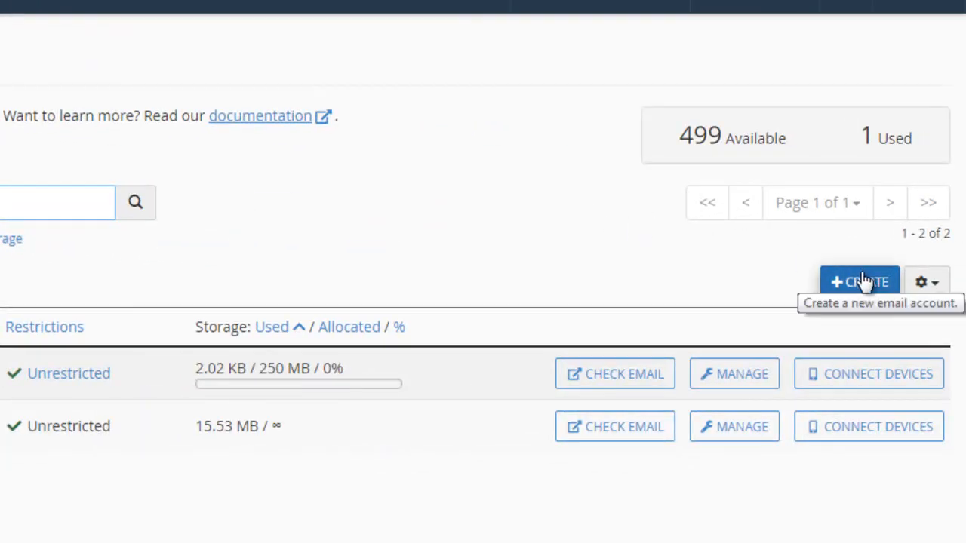
{"action": "left_click", "coordinate": [864, 281]}
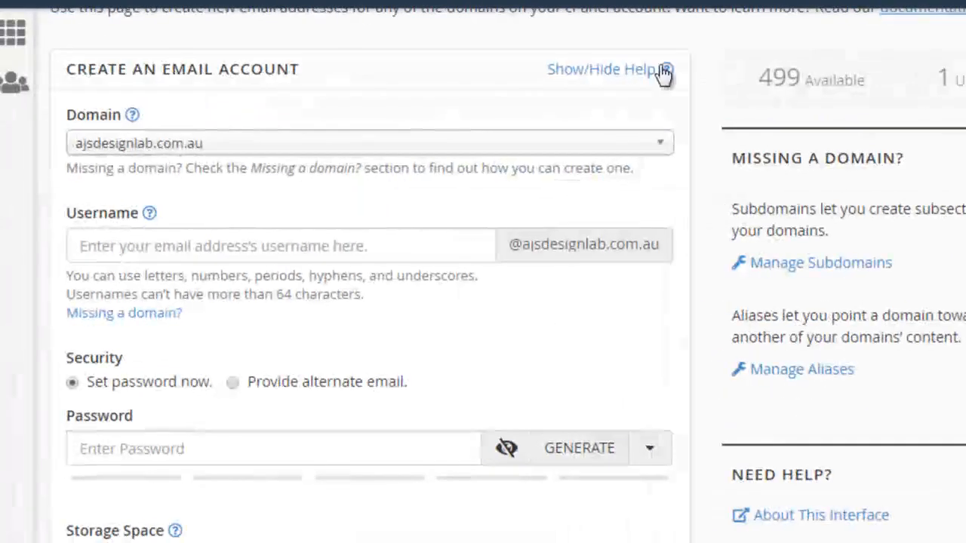
{"action": "left_click", "coordinate": [664, 145]}
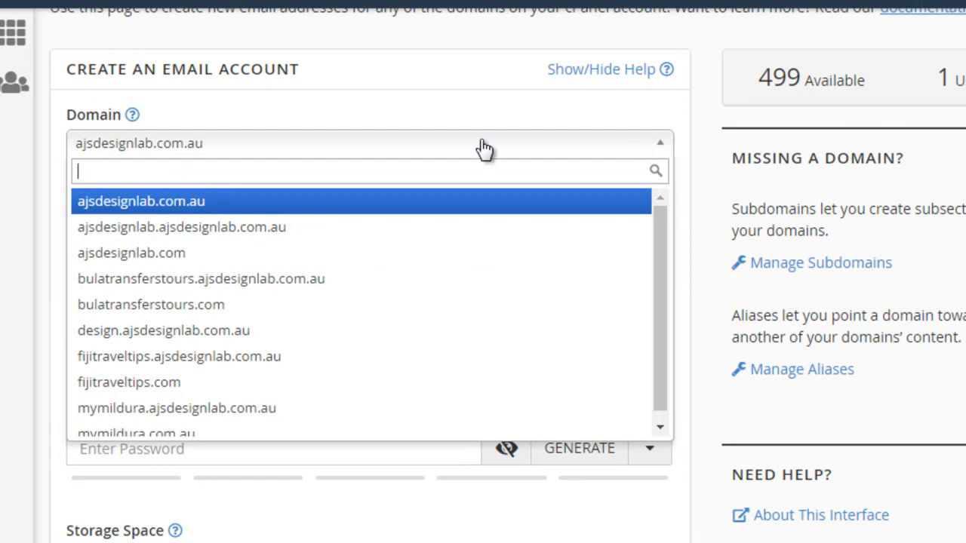
{"action": "left_click", "coordinate": [147, 255]}
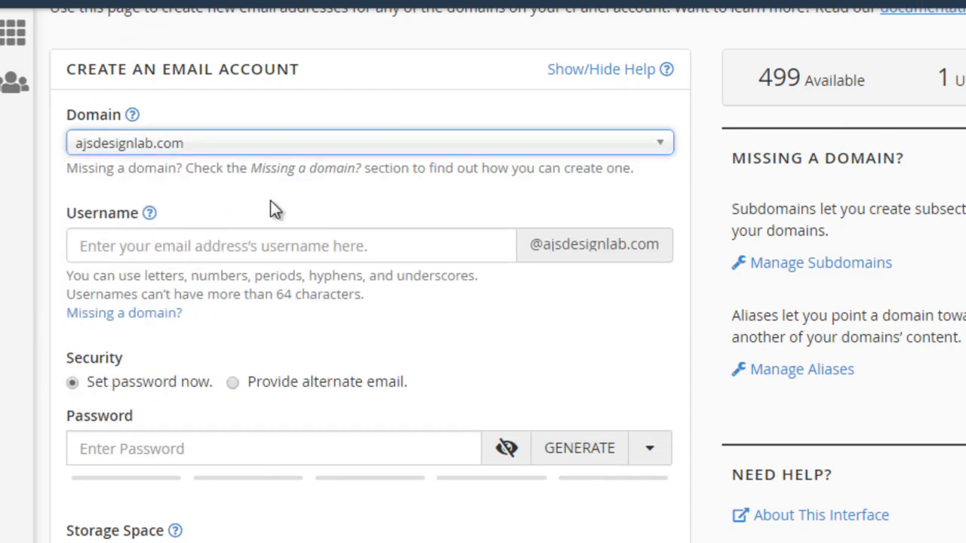
{"action": "left_click", "coordinate": [194, 251]}
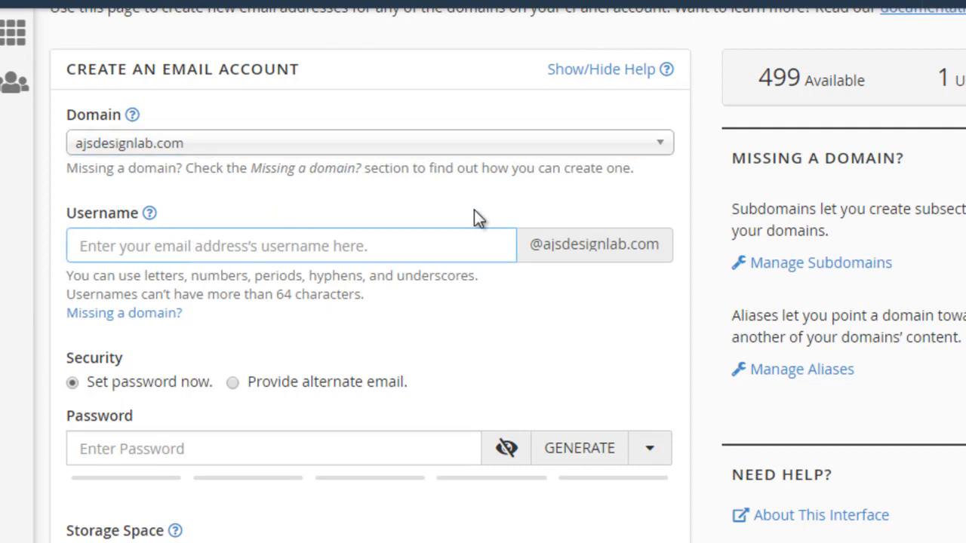
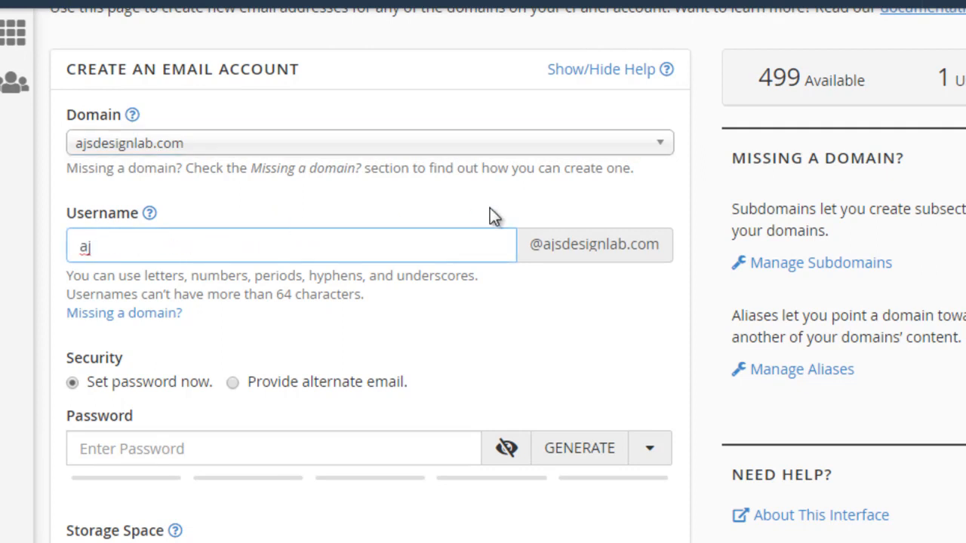
Step: Enter the new mailbox's password, keep the 250 MB storage space, and create the email account
{"action": "scroll", "coordinate": [510, 301], "scroll_direction": "down", "scroll_amount": 3}
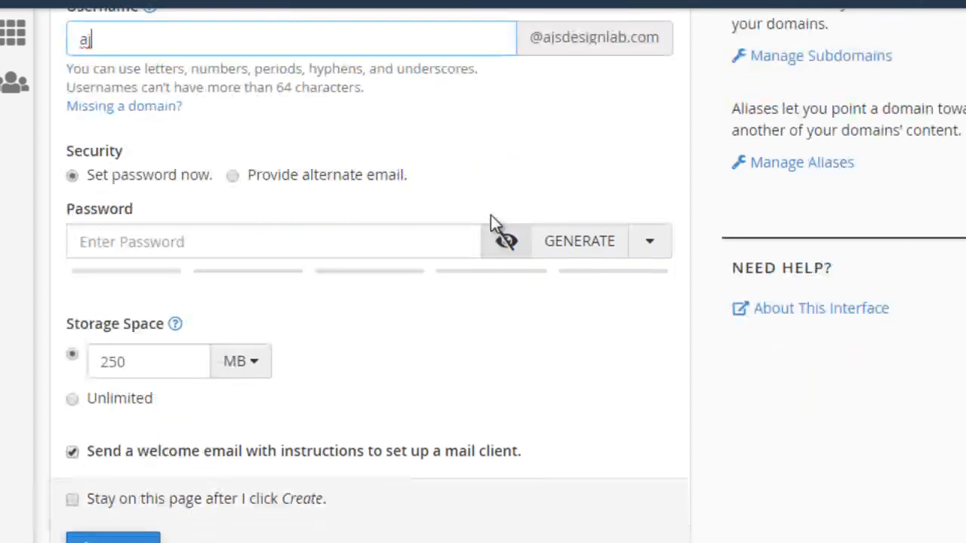
{"action": "left_click", "coordinate": [234, 242]}
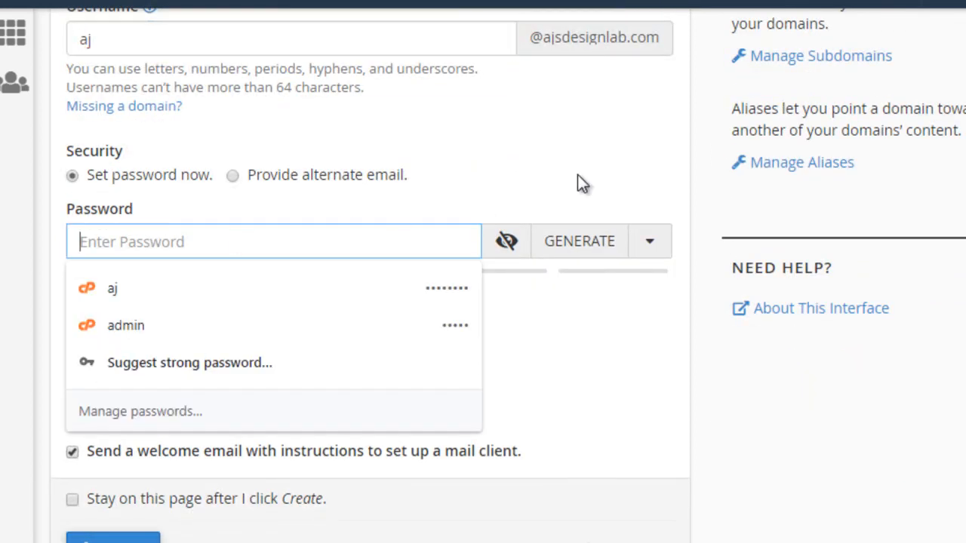
{"action": "type", "text": "•••••"}
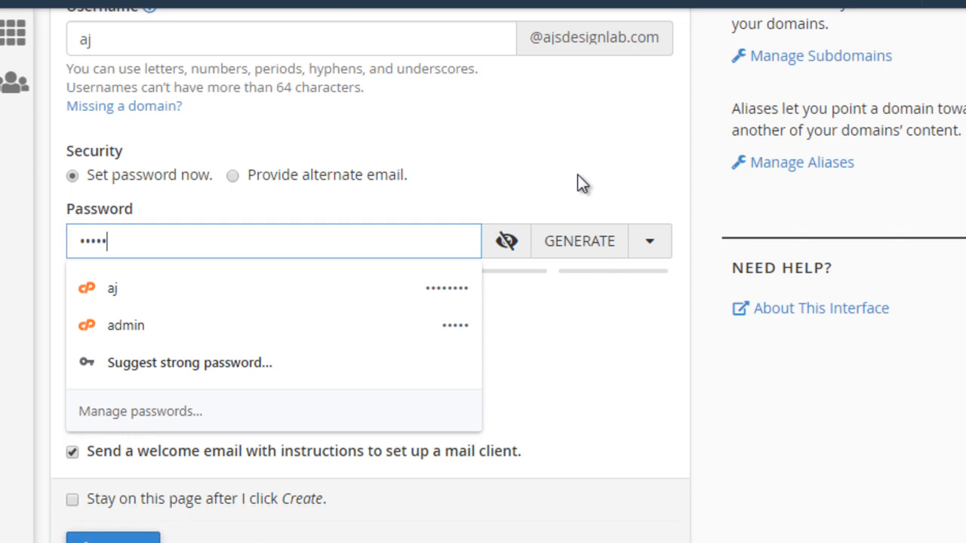
{"action": "type", "text": "•"}
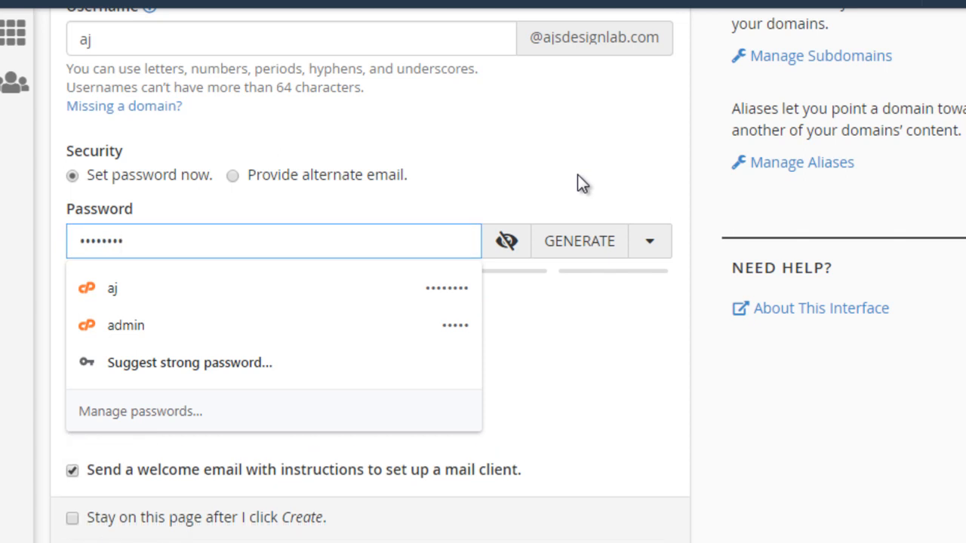
{"action": "left_click", "coordinate": [577, 174]}
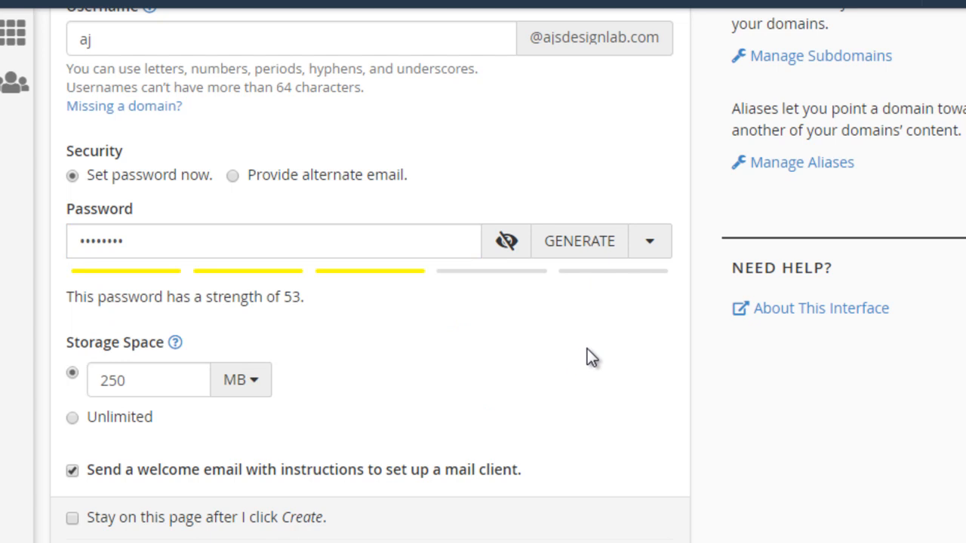
{"action": "scroll", "coordinate": [587, 353], "scroll_direction": "down", "scroll_amount": 1}
{"action": "left_click", "coordinate": [126, 479]}
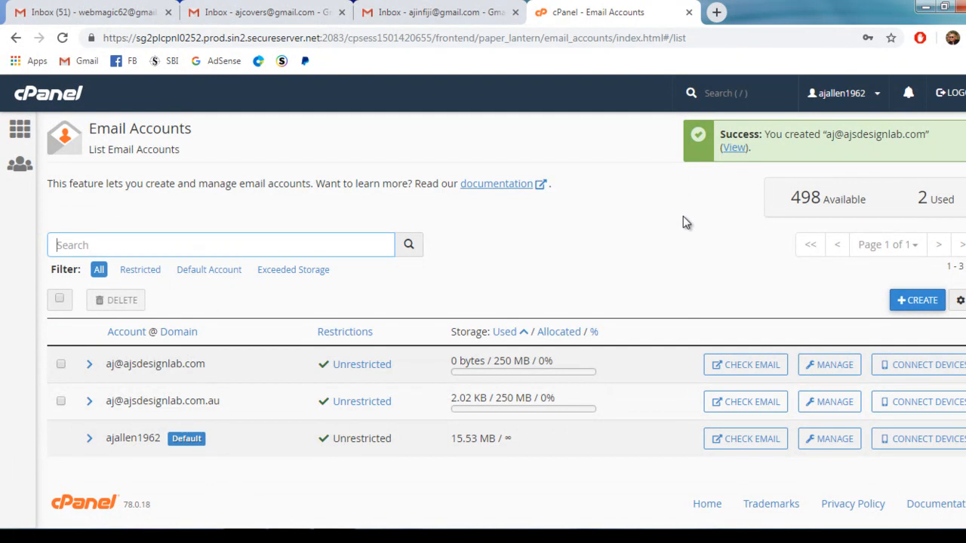
Step: Check the new ajsdesignlab.com mailbox in Roundcube, read the "test email" message, and return to the inbox
{"action": "left_click", "coordinate": [745, 365]}
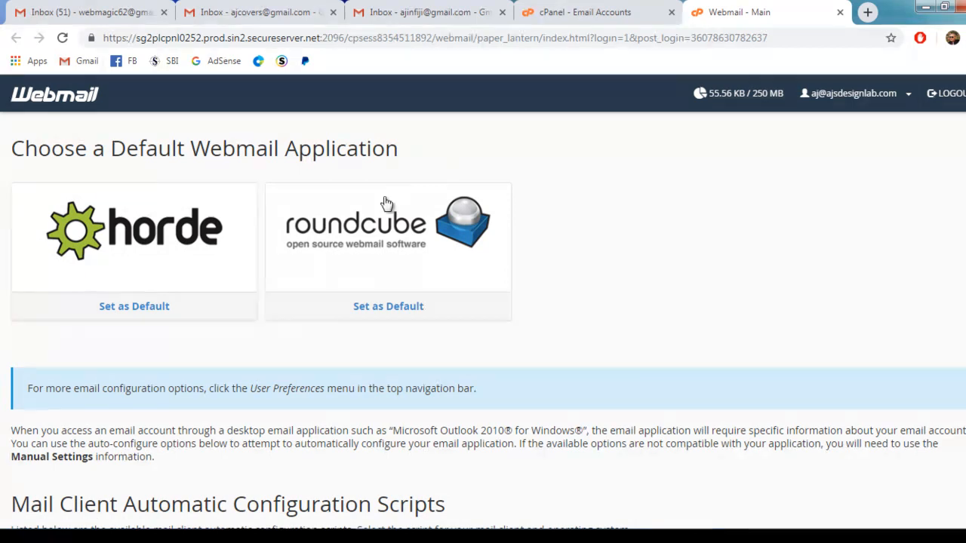
{"action": "left_click", "coordinate": [378, 227]}
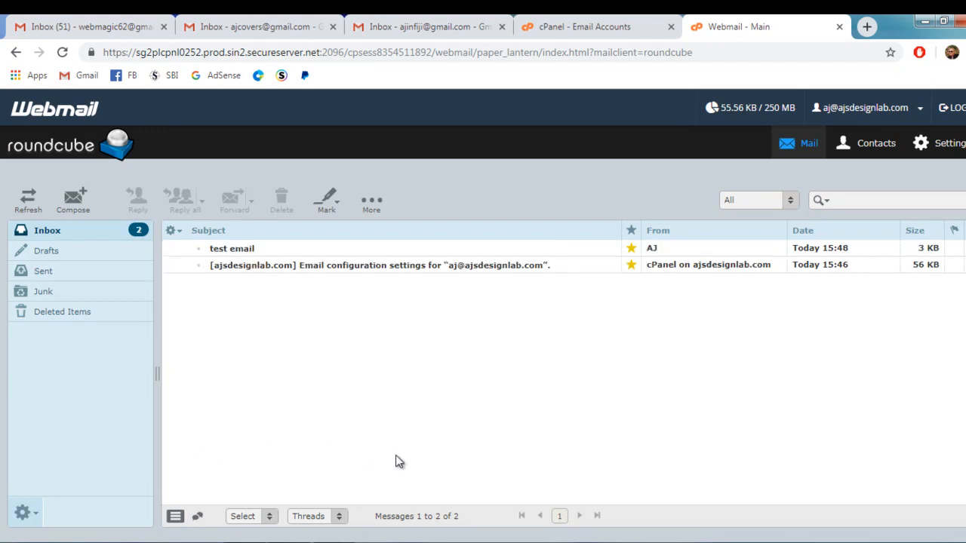
{"action": "left_click", "coordinate": [256, 251]}
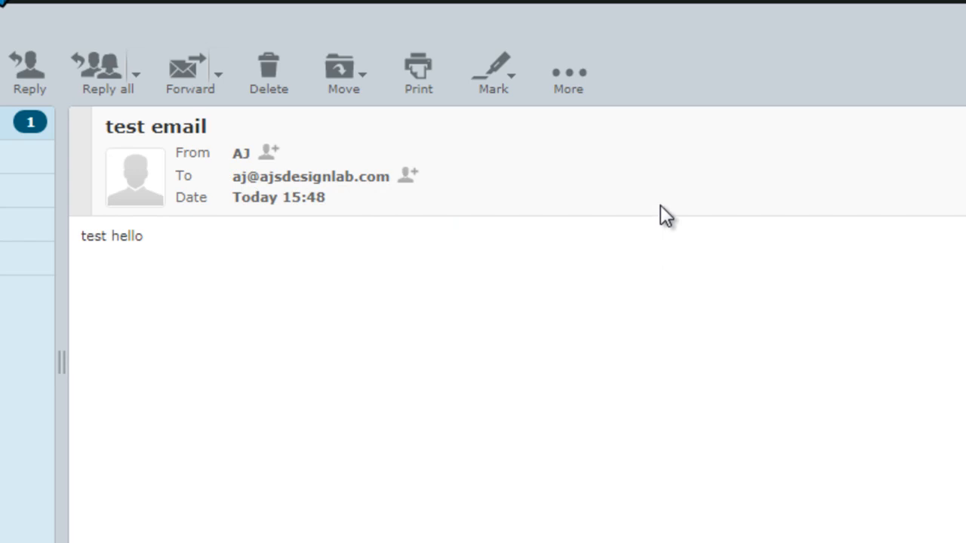
{"action": "key", "text": "alt+Left"}
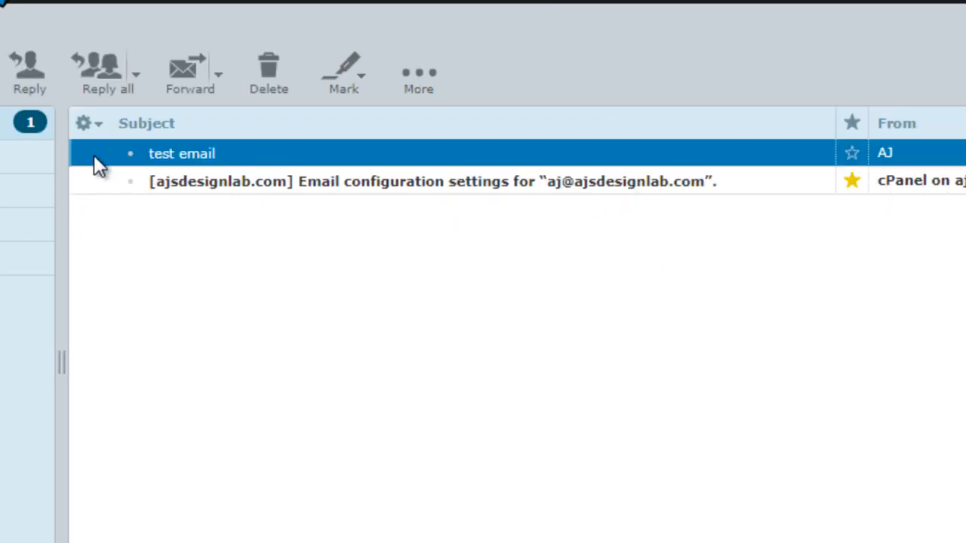
Step: Open the cPanel email configuration settings message and examine its secure and non-SSL mail client settings
{"action": "left_click", "coordinate": [483, 190]}
{"action": "double_click", "coordinate": [481, 179]}
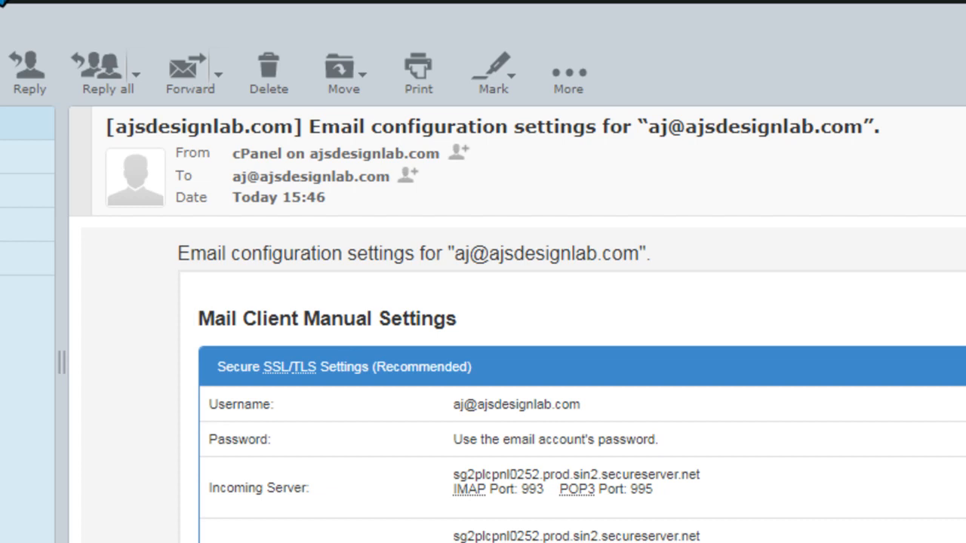
{"action": "scroll", "coordinate": [524, 381], "scroll_direction": "down", "scroll_amount": 2}
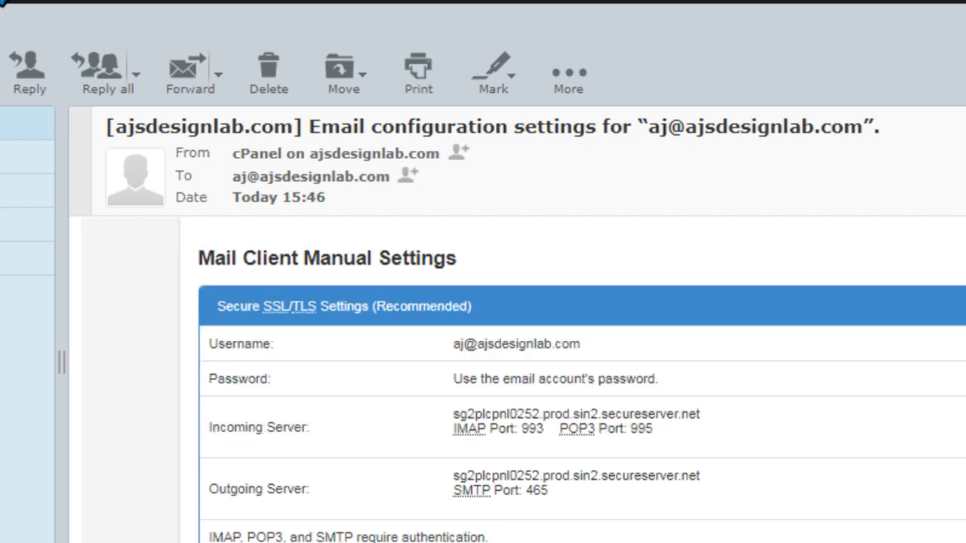
{"action": "scroll", "coordinate": [524, 381], "scroll_direction": "up", "scroll_amount": 2}
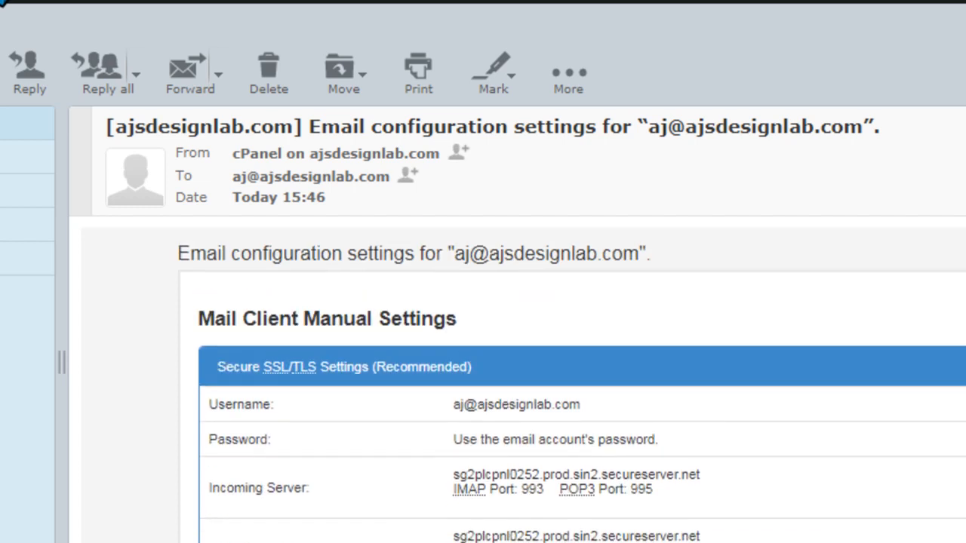
{"action": "scroll", "coordinate": [524, 381], "scroll_direction": "down", "scroll_amount": 3}
{"action": "scroll", "coordinate": [524, 381], "scroll_direction": "up", "scroll_amount": 2}
{"action": "scroll", "coordinate": [582, 380], "scroll_direction": "down", "scroll_amount": 3}
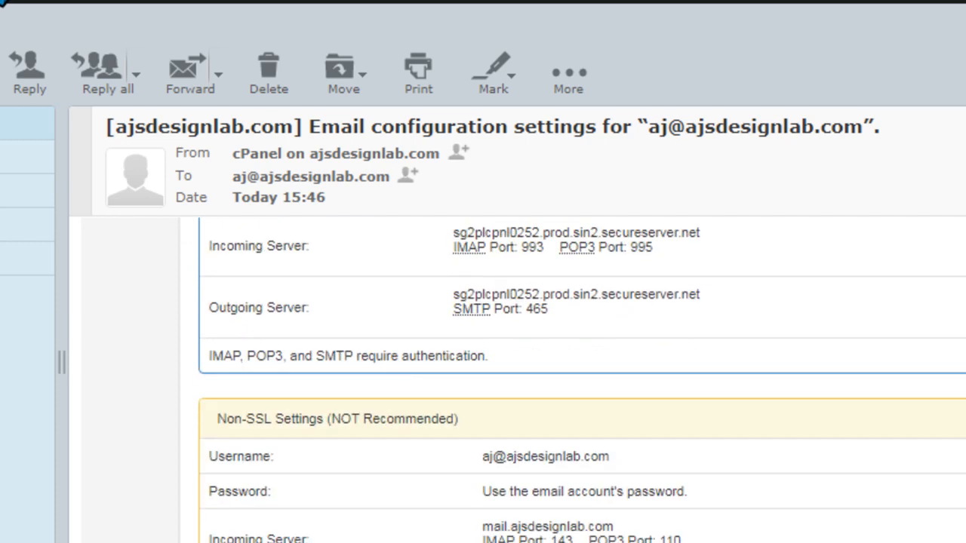
{"action": "scroll", "coordinate": [581, 380], "scroll_direction": "up", "scroll_amount": 3}
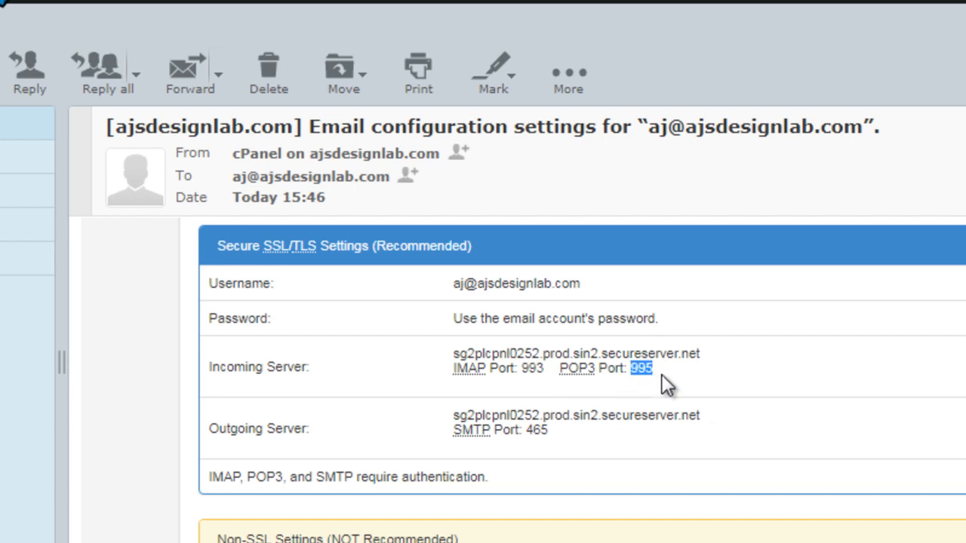
Step: Highlight the outgoing SMTP port and the incoming server name in the secure SSL/TLS settings
{"action": "left_click", "coordinate": [534, 433]}
{"action": "double_click", "coordinate": [536, 432]}
{"action": "left_click", "coordinate": [762, 396]}
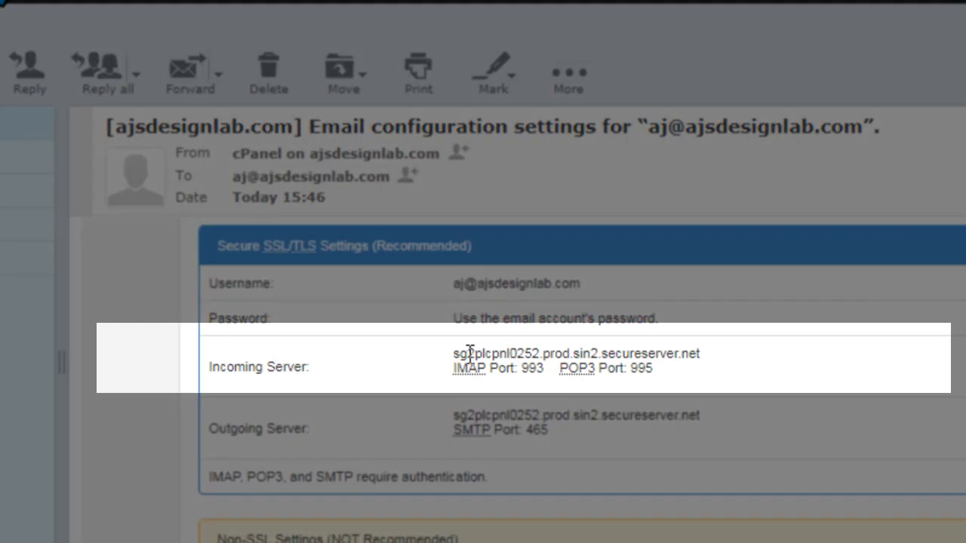
{"action": "left_click_drag", "start_coordinate": [456, 353], "coordinate": [735, 348]}
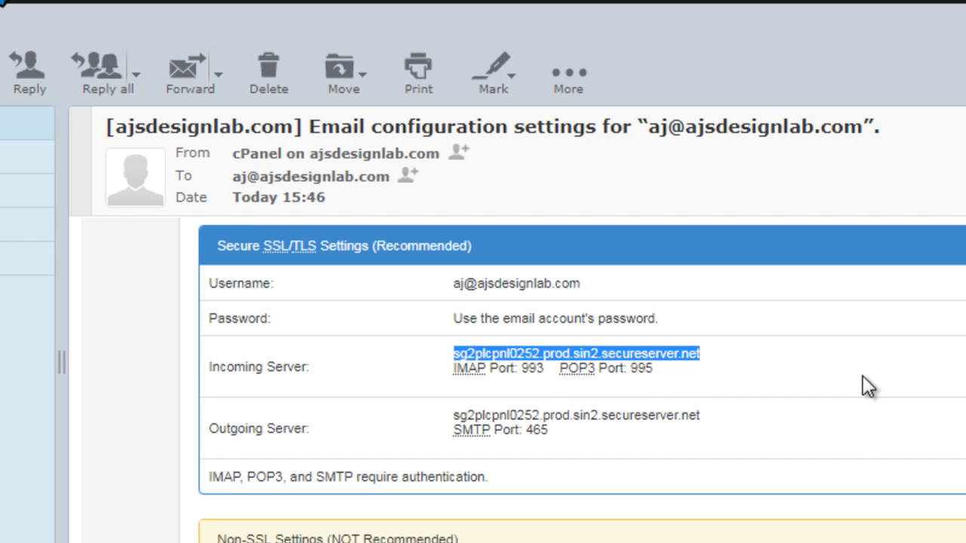
{"action": "left_click", "coordinate": [862, 374]}
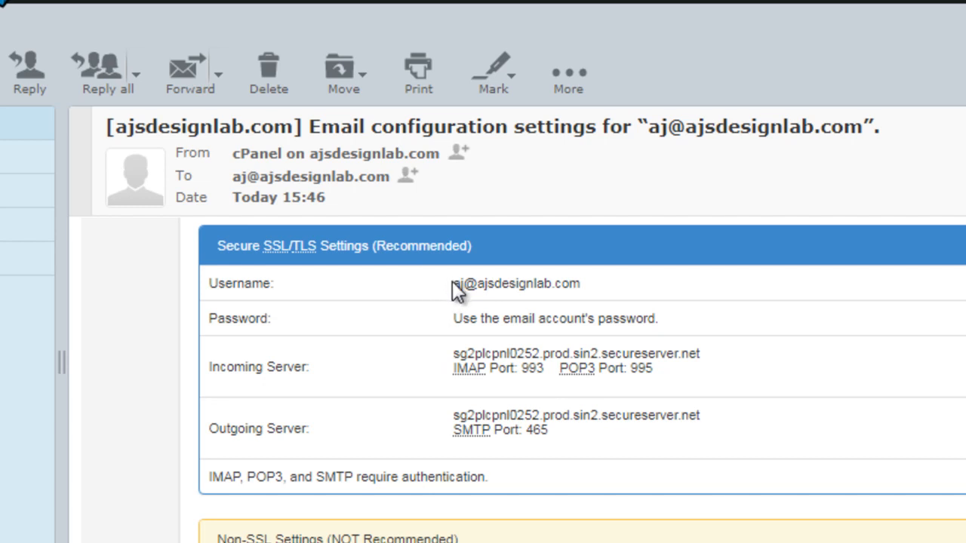
Step: Copy the username from the secure settings, then switch to Gmail and start adding a mail account under Accounts and Import
{"action": "left_click_drag", "start_coordinate": [457, 286], "coordinate": [576, 289]}
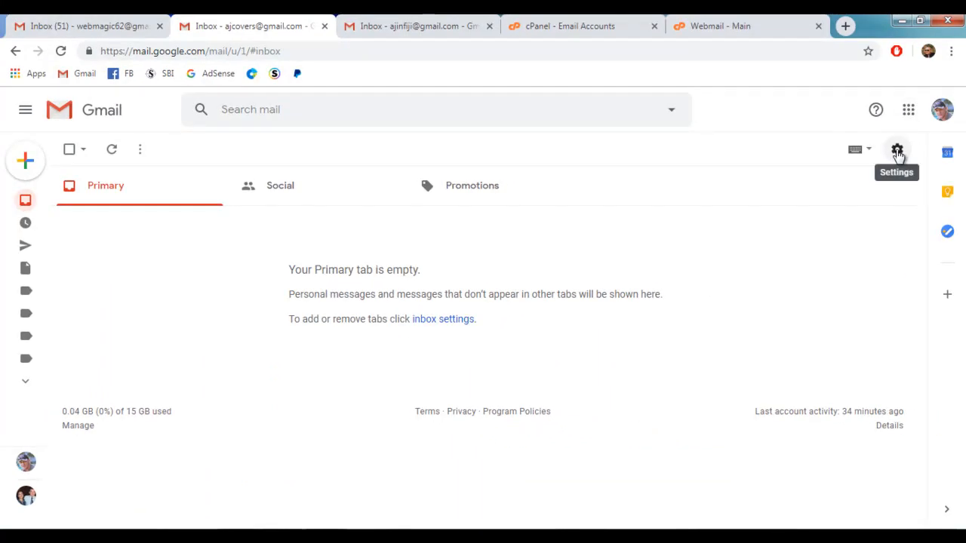
{"action": "left_click", "coordinate": [897, 151]}
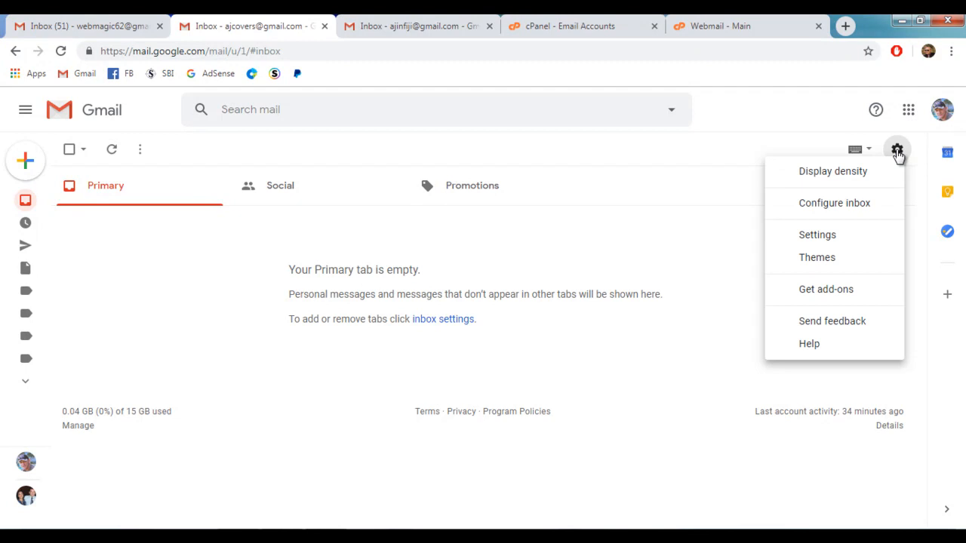
{"action": "left_click", "coordinate": [820, 237]}
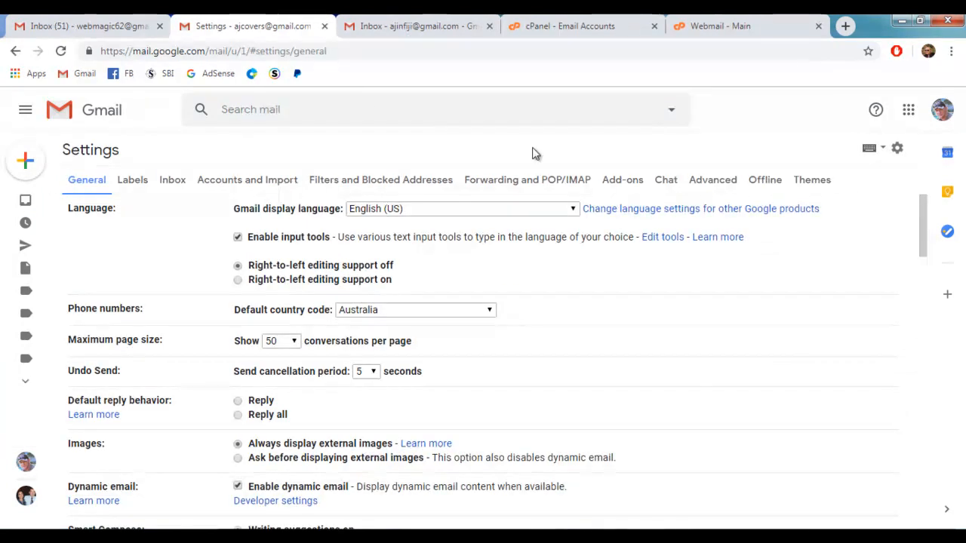
{"action": "left_click", "coordinate": [253, 185]}
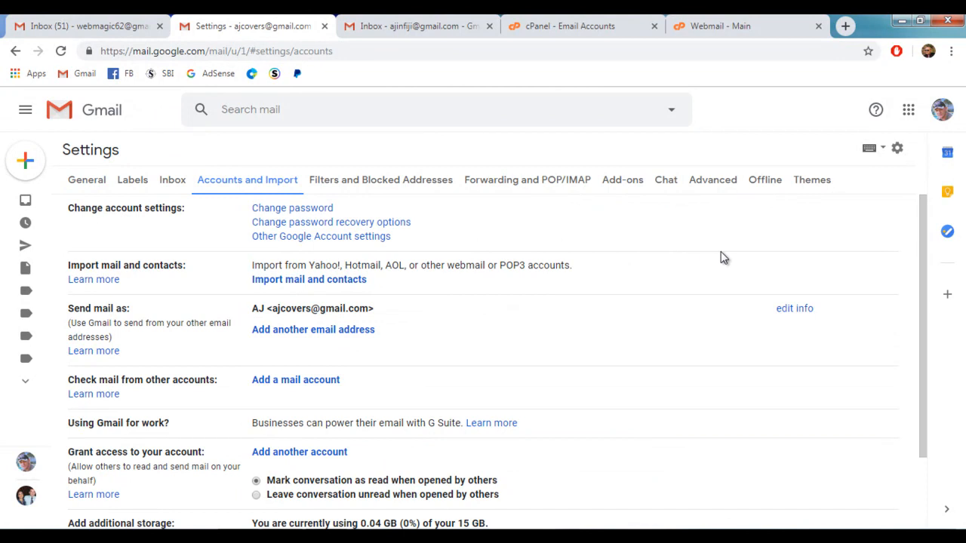
{"action": "scroll", "coordinate": [720, 259], "scroll_direction": "down", "scroll_amount": 2}
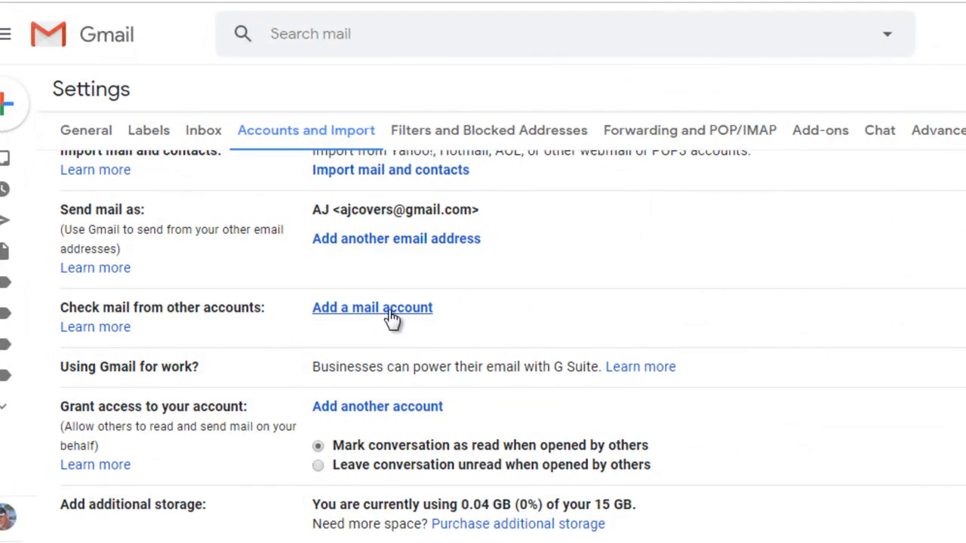
{"action": "left_click", "coordinate": [392, 317]}
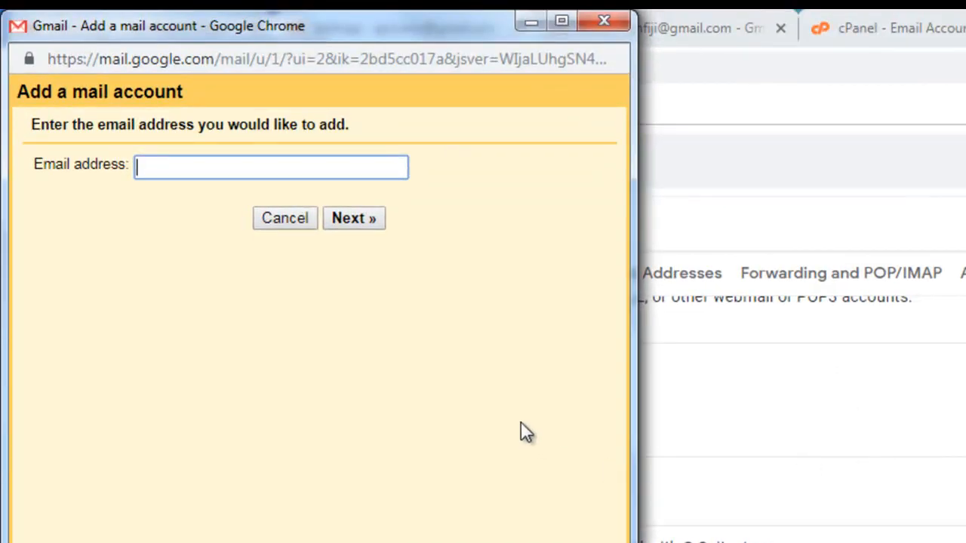
Step: Enter the new mailbox's email address and continue with importing emails from the other account by POP3
{"action": "key", "text": "ctrl+v"}
{"action": "left_click", "coordinate": [355, 218]}
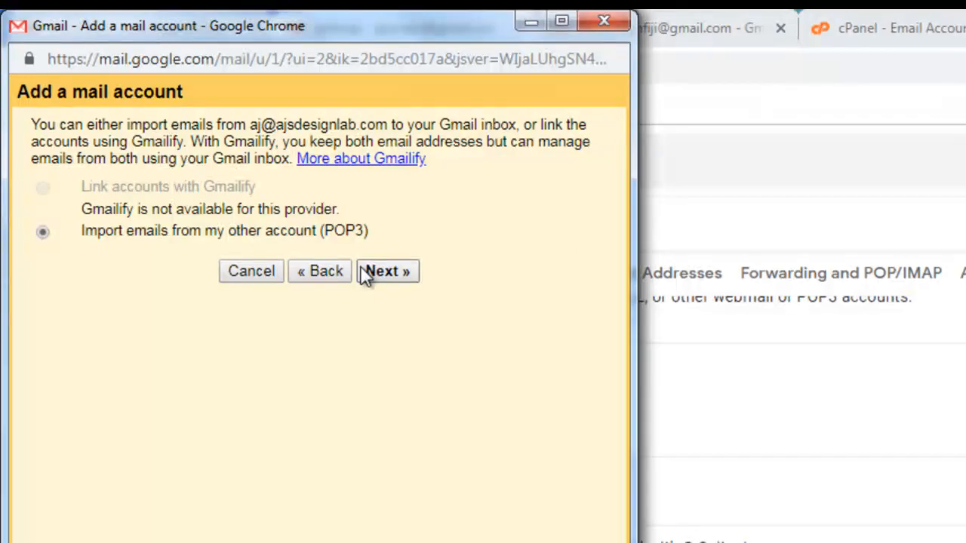
{"action": "left_click", "coordinate": [391, 271]}
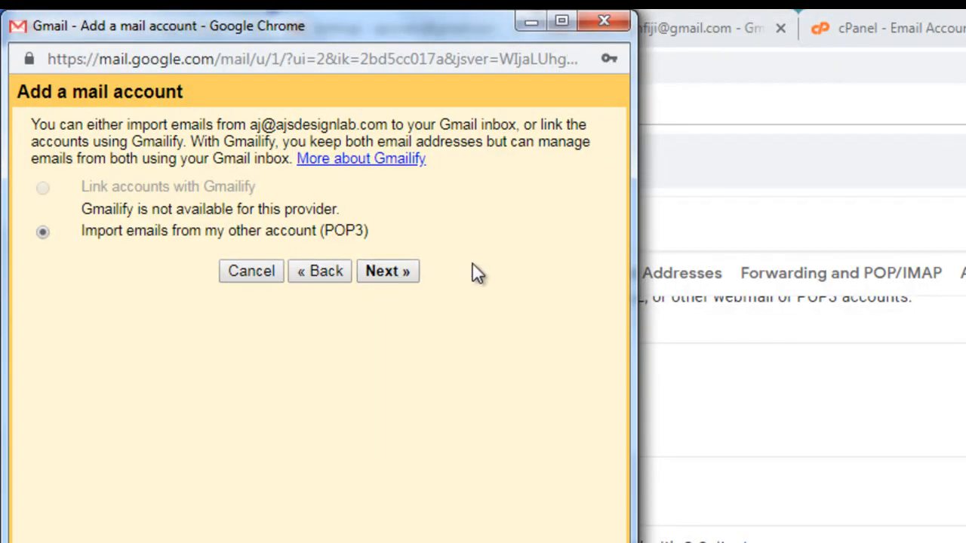
Step: Replace the POP username with the copied full email address and enter the mailbox password
{"action": "double_click", "coordinate": [220, 190]}
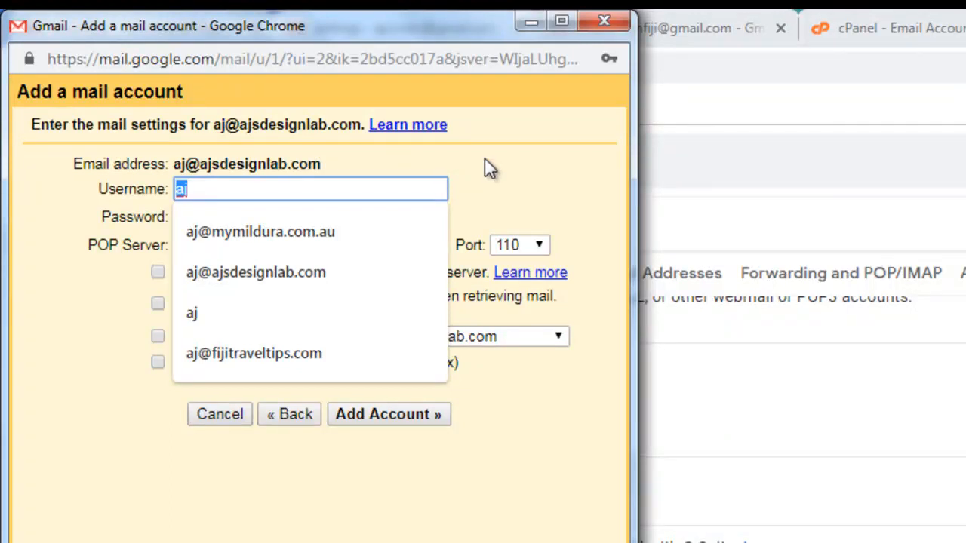
{"action": "key", "text": "ctrl+v"}
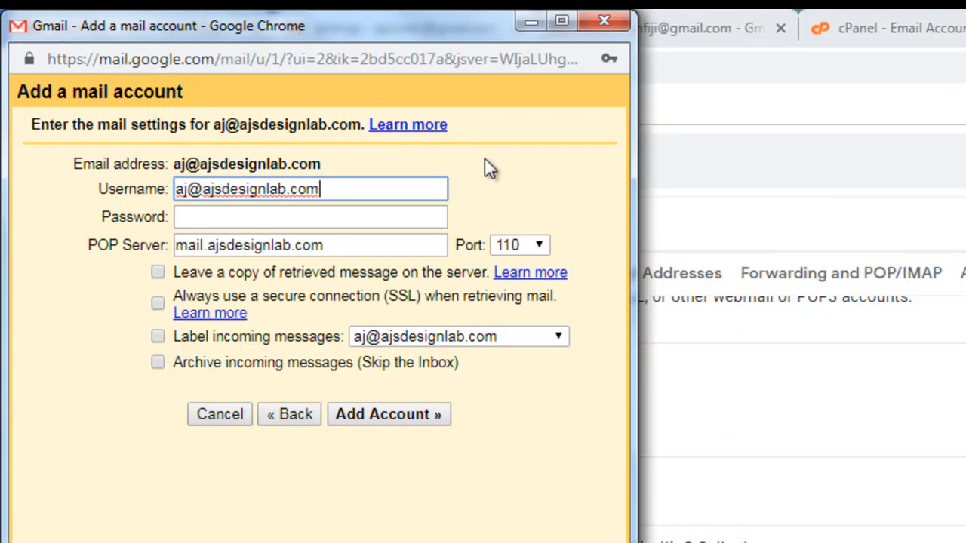
{"action": "left_click", "coordinate": [223, 214]}
{"action": "type", "text": "••••••"}
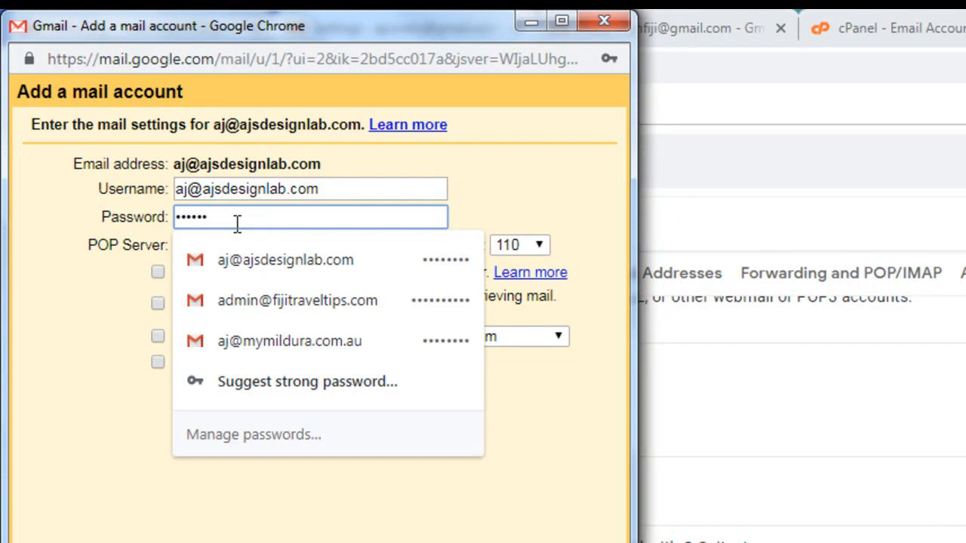
{"action": "type", "text": "••"}
{"action": "left_click", "coordinate": [560, 189]}
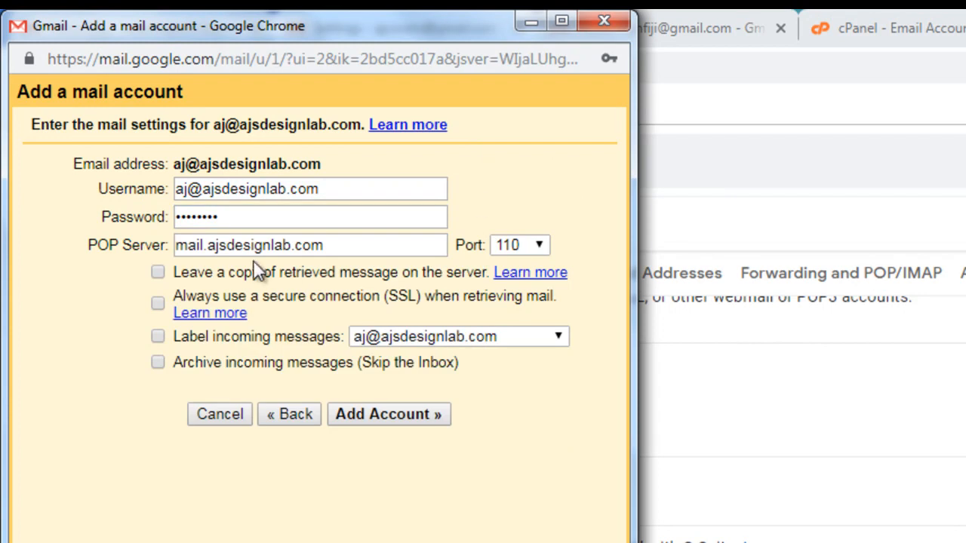
Step: Replace the POP server with sg2plcpnl0252.prod.sin2.secureserver.net, copied from the incoming server entry in the webmail message's secure settings
{"action": "left_click", "coordinate": [330, 248]}
{"action": "left_click_drag", "start_coordinate": [329, 247], "coordinate": [179, 243]}
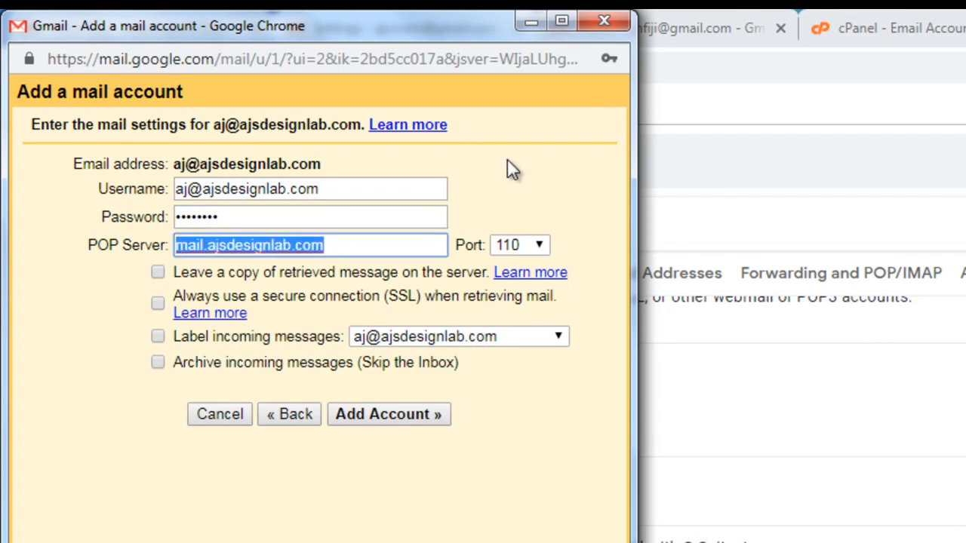
{"action": "key", "text": "BackSpace"}
{"action": "key", "text": "alt+Tab"}
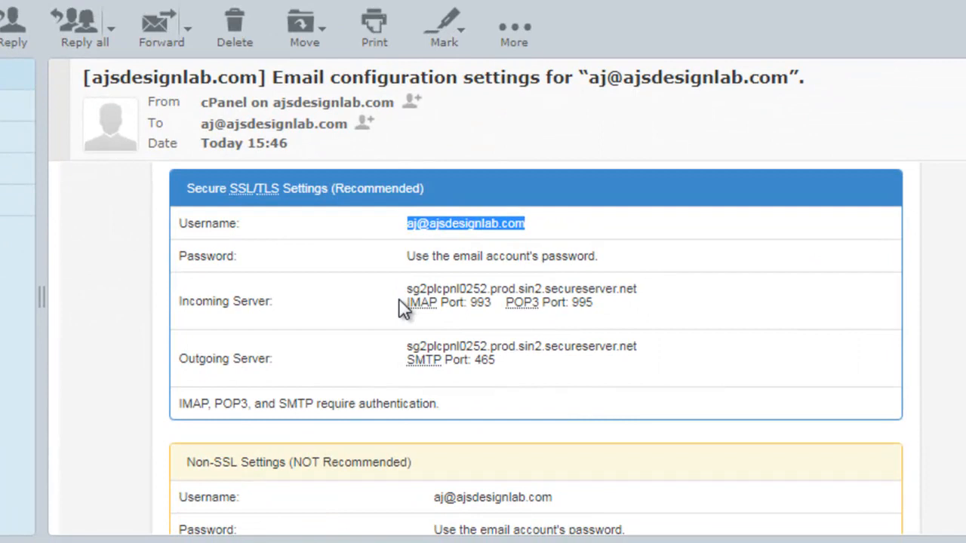
{"action": "left_click", "coordinate": [394, 287]}
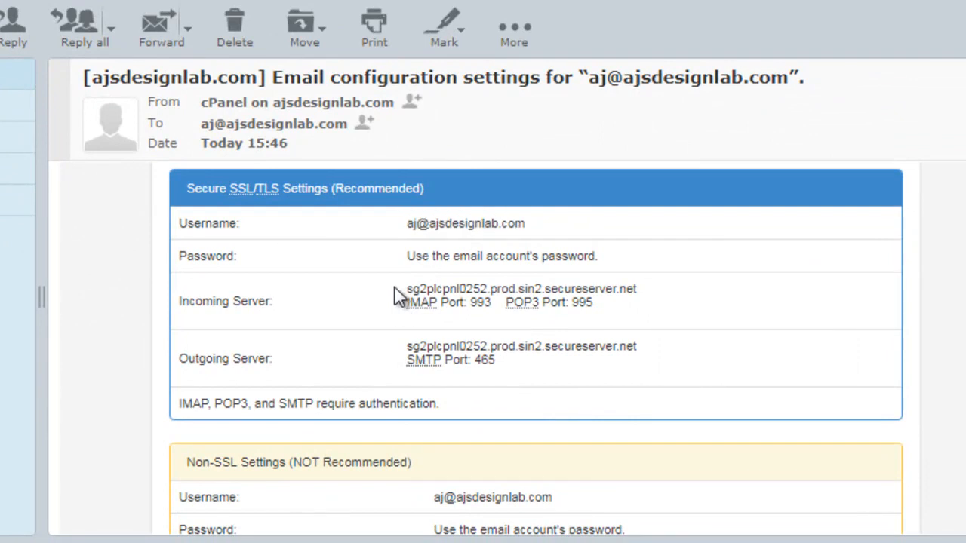
{"action": "left_click_drag", "start_coordinate": [407, 290], "coordinate": [639, 287]}
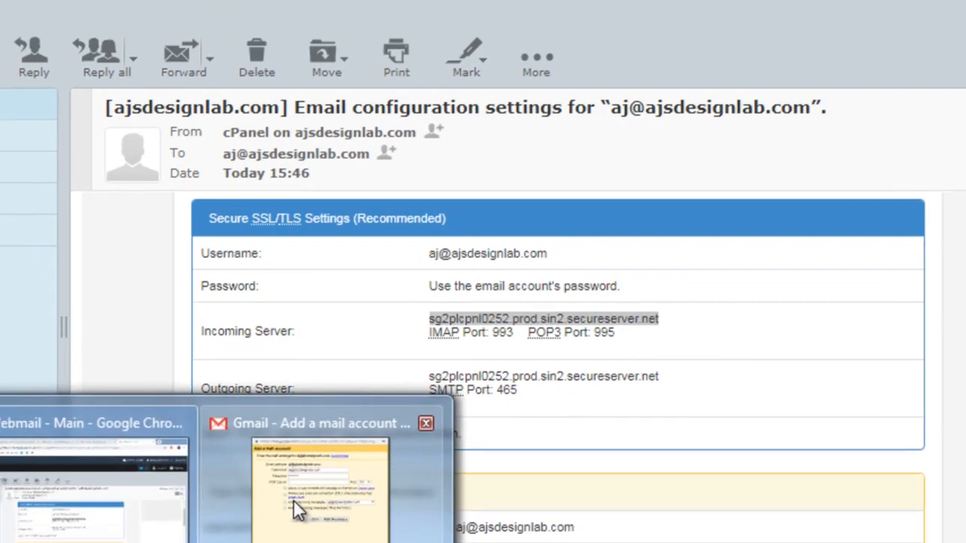
{"action": "left_click", "coordinate": [272, 471]}
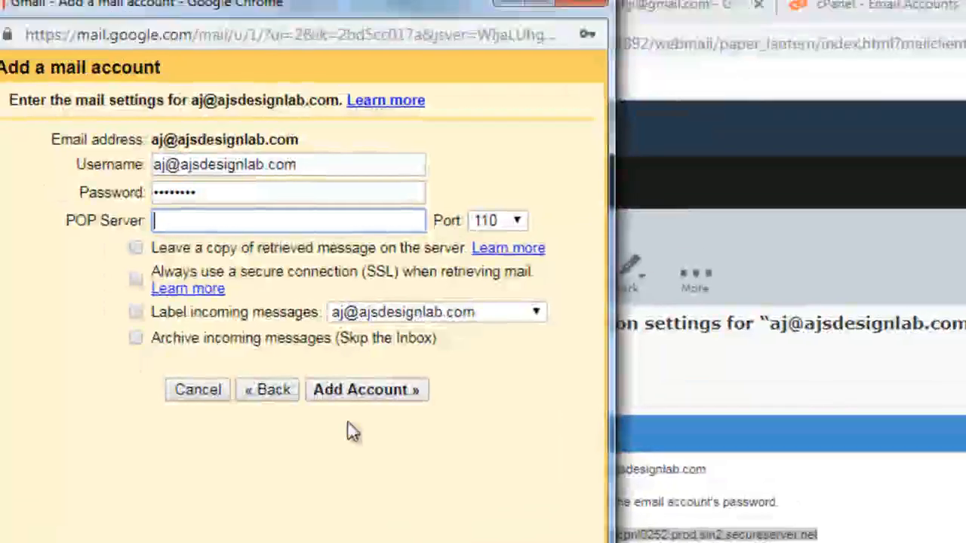
{"action": "left_click", "coordinate": [193, 252]}
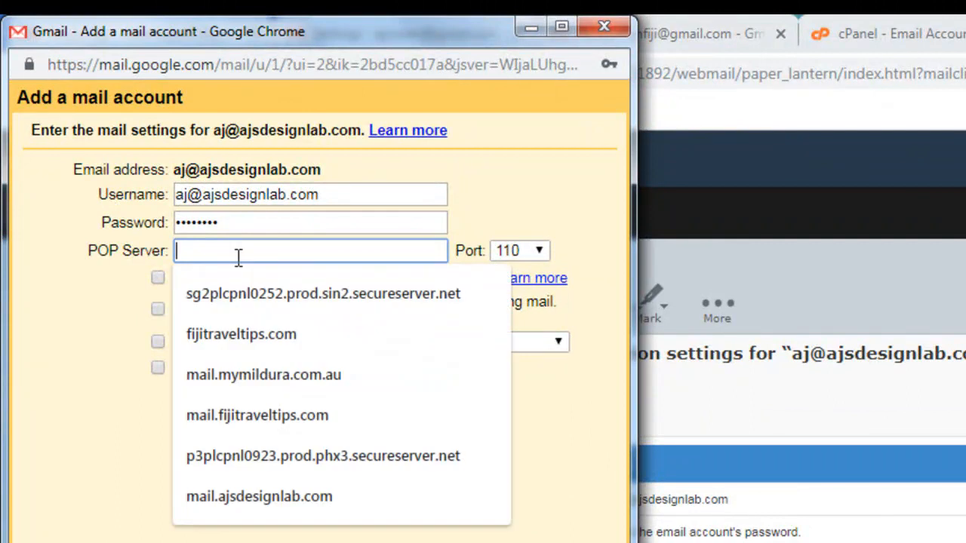
{"action": "key", "text": "Down"}
{"action": "key", "text": "Return"}
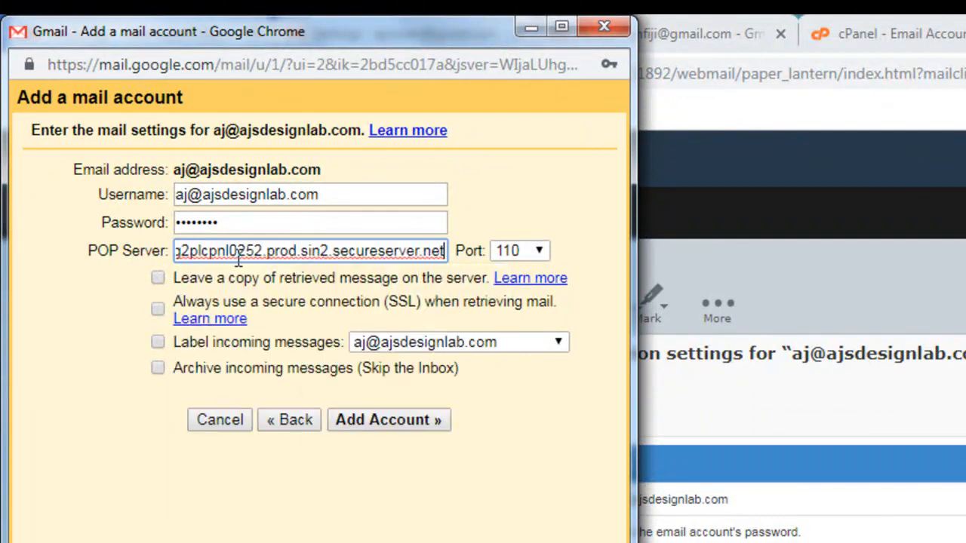
Step: Set the POP port to 995, leave a copy of retrieved messages on the server, and add the account
{"action": "left_click", "coordinate": [539, 253]}
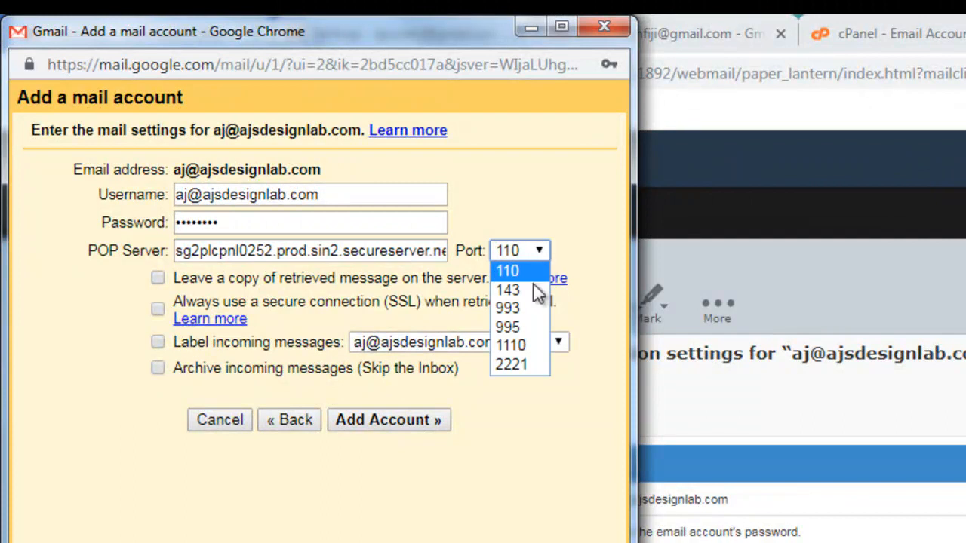
{"action": "left_click", "coordinate": [515, 325]}
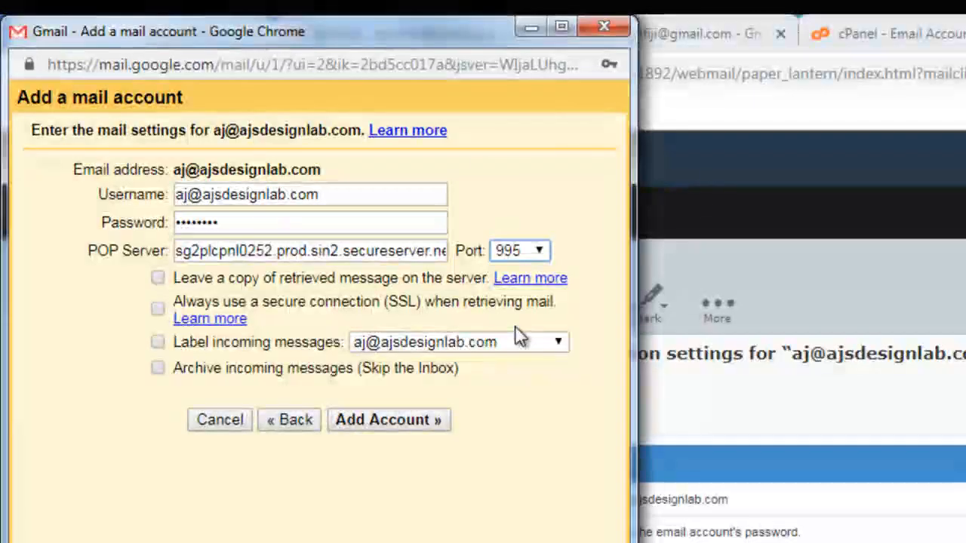
{"action": "left_click", "coordinate": [158, 278]}
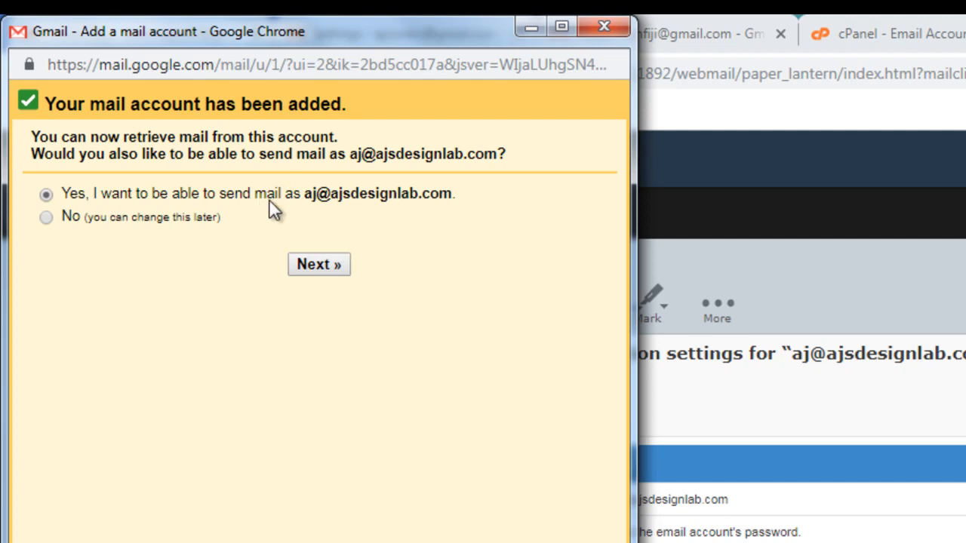
Step: Choose to also send mail as the new address, keep the suggested sender name, and continue to the SMTP settings
{"action": "left_click", "coordinate": [320, 265]}
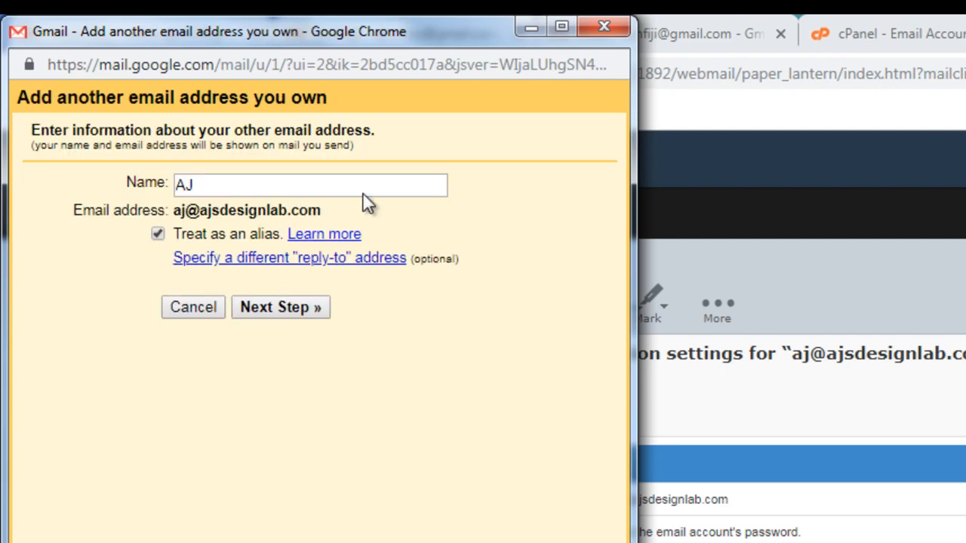
{"action": "double_click", "coordinate": [202, 185]}
{"action": "left_click", "coordinate": [315, 190]}
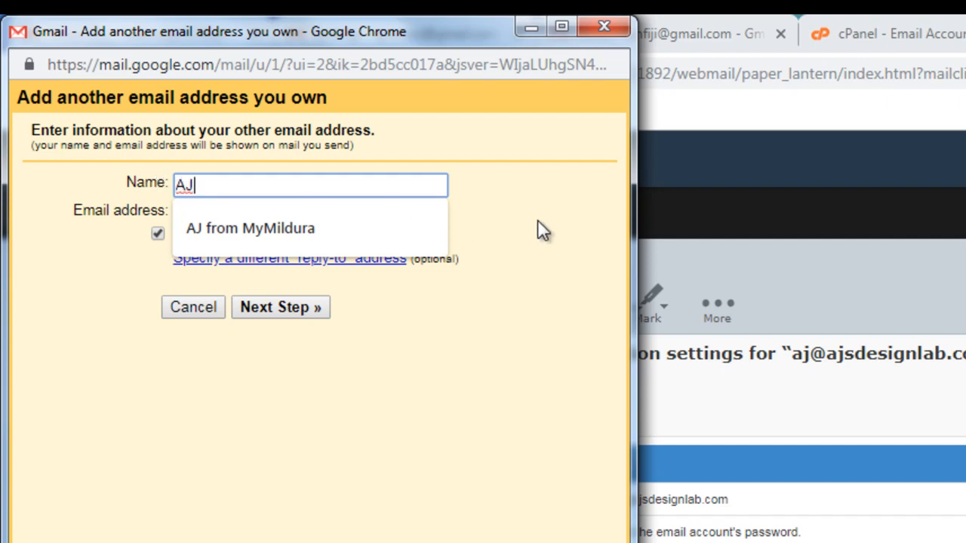
{"action": "left_click", "coordinate": [538, 231]}
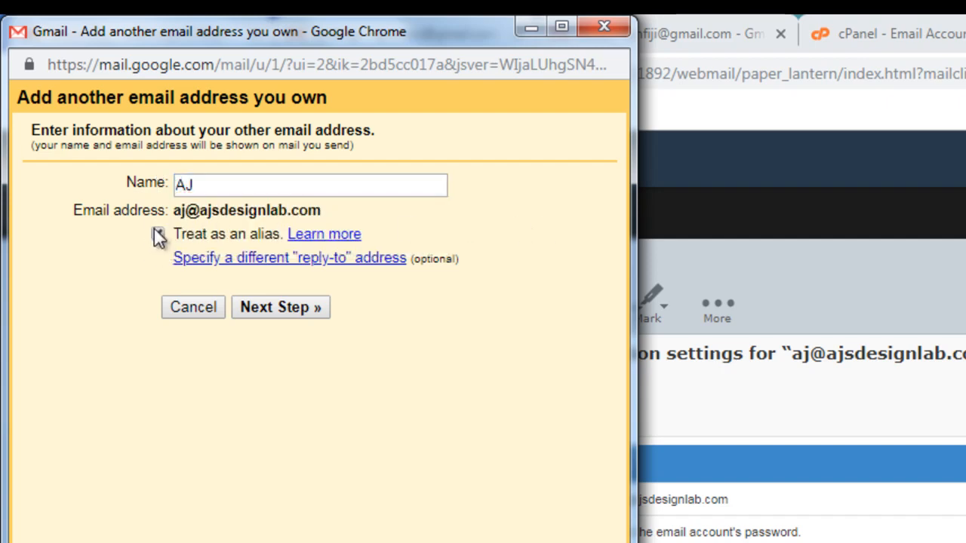
{"action": "left_click", "coordinate": [280, 310]}
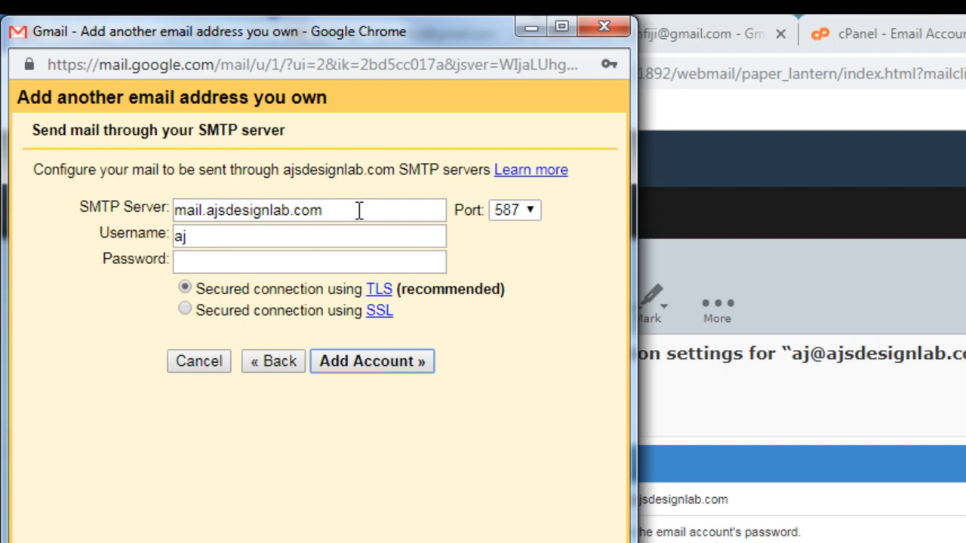
Step: Replace the SMTP server with the copied sg2plcpnl0252.prod.sin2.secureserver.net and set its port to 465
{"action": "left_click_drag", "start_coordinate": [350, 210], "coordinate": [169, 210]}
{"action": "key", "text": "BackSpace"}
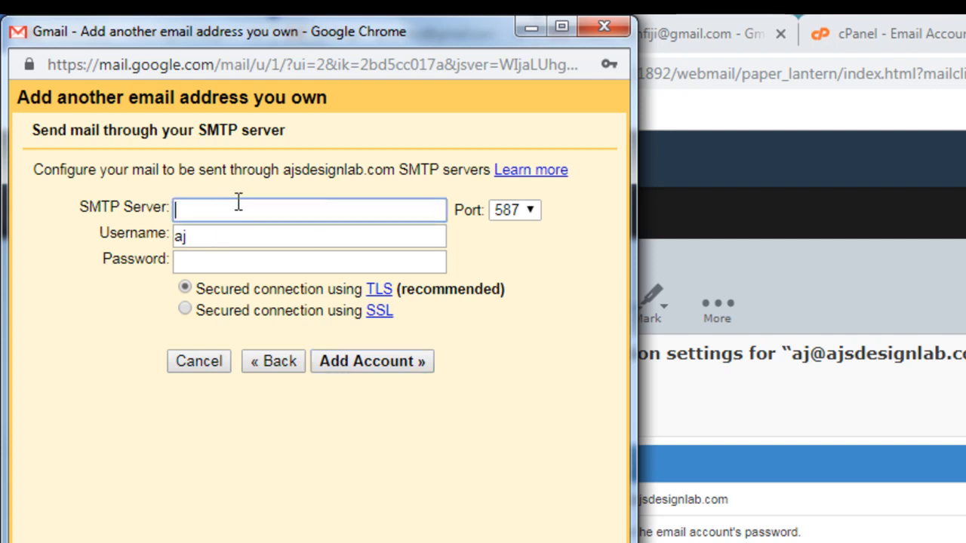
{"action": "key", "text": "ctrl+v"}
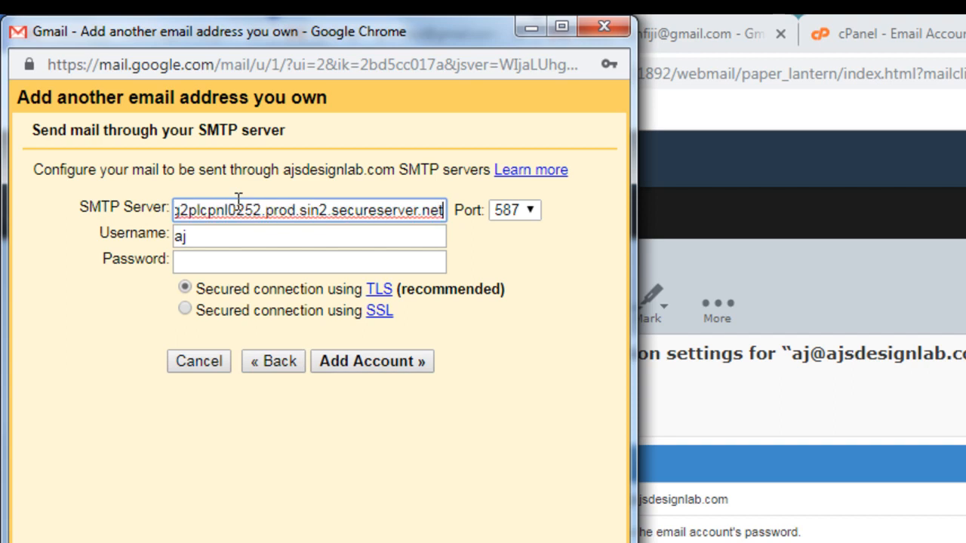
{"action": "left_click", "coordinate": [530, 213]}
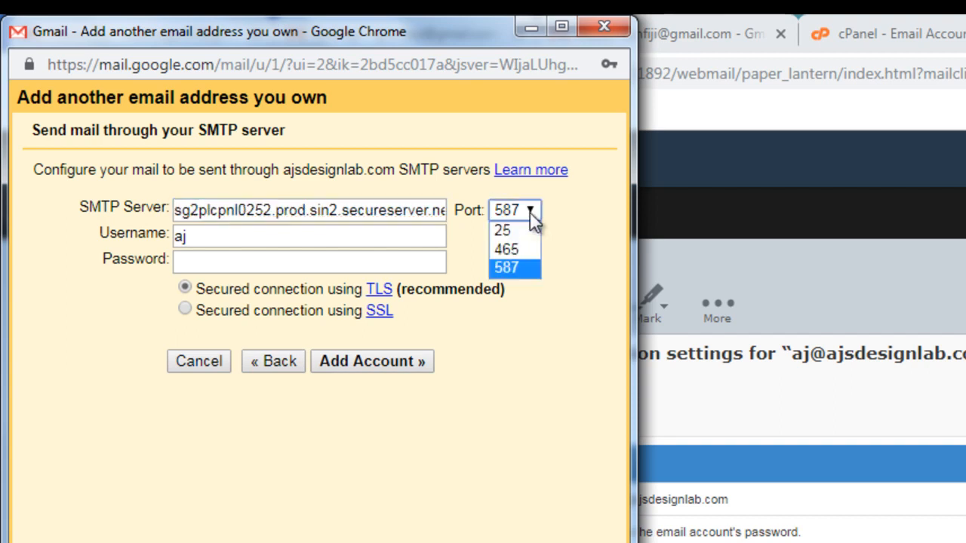
{"action": "left_click", "coordinate": [503, 249]}
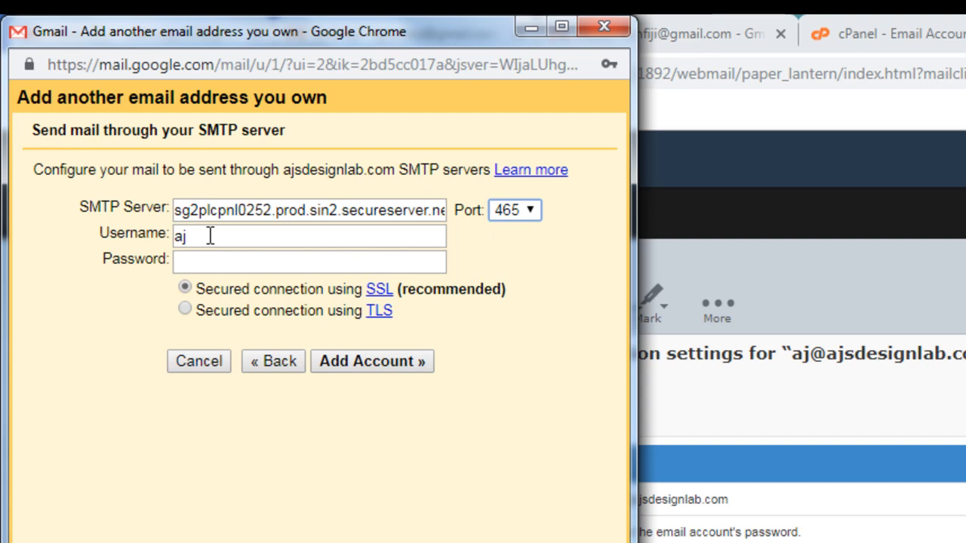
Step: Copy the username from the webmail message's secure settings and use it as the SMTP username in Gmail
{"action": "left_click", "coordinate": [906, 524]}
{"action": "left_click_drag", "start_coordinate": [729, 500], "coordinate": [611, 506]}
{"action": "key", "text": "ctrl+c"}
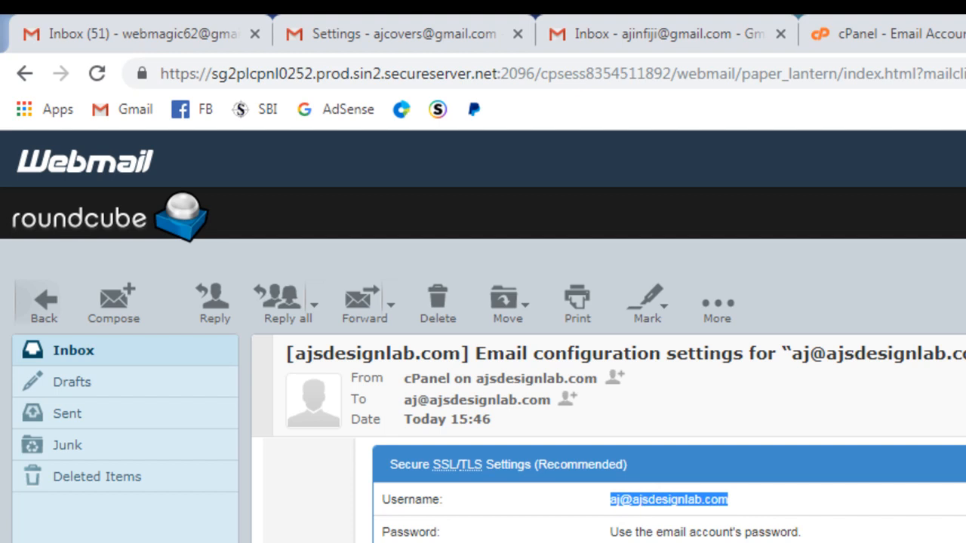
{"action": "key", "text": "alt+Tab"}
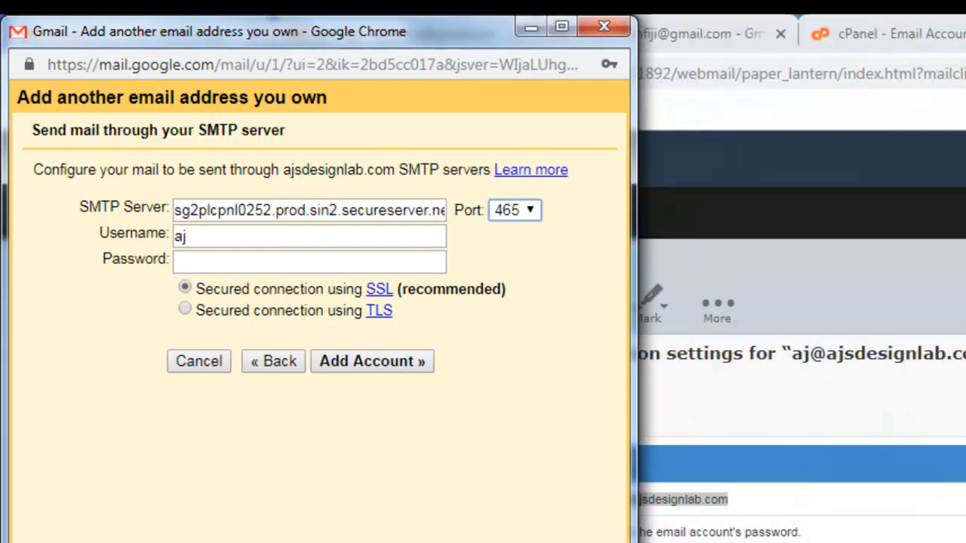
{"action": "double_click", "coordinate": [224, 238]}
{"action": "key", "text": "ctrl+v"}
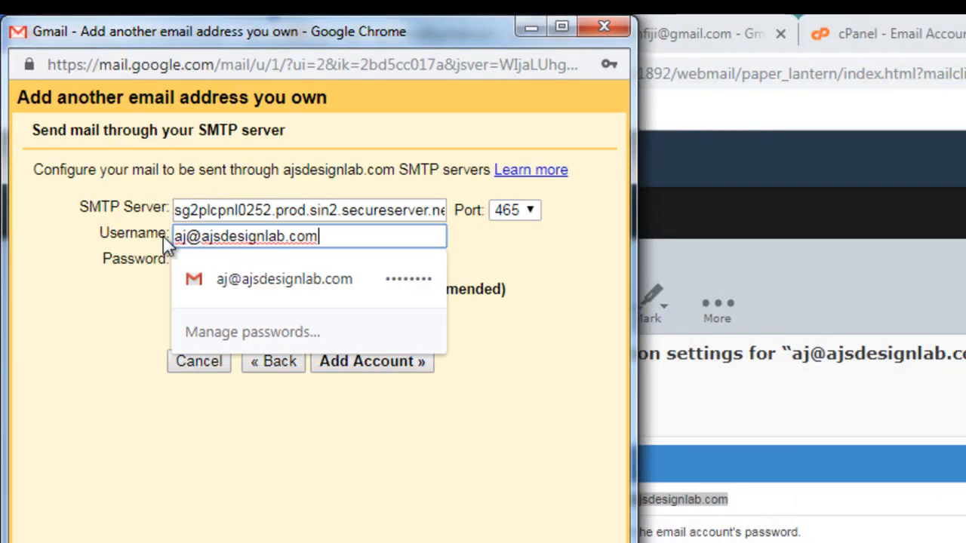
{"action": "left_click", "coordinate": [573, 294]}
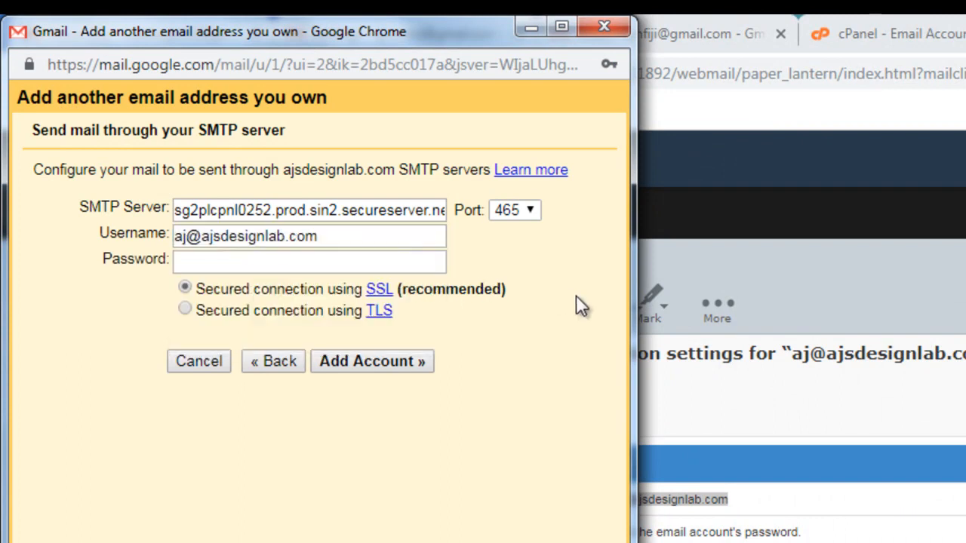
Step: Enter the mailbox password for the SMTP server and add the account with the SSL secured connection
{"action": "left_click", "coordinate": [225, 262]}
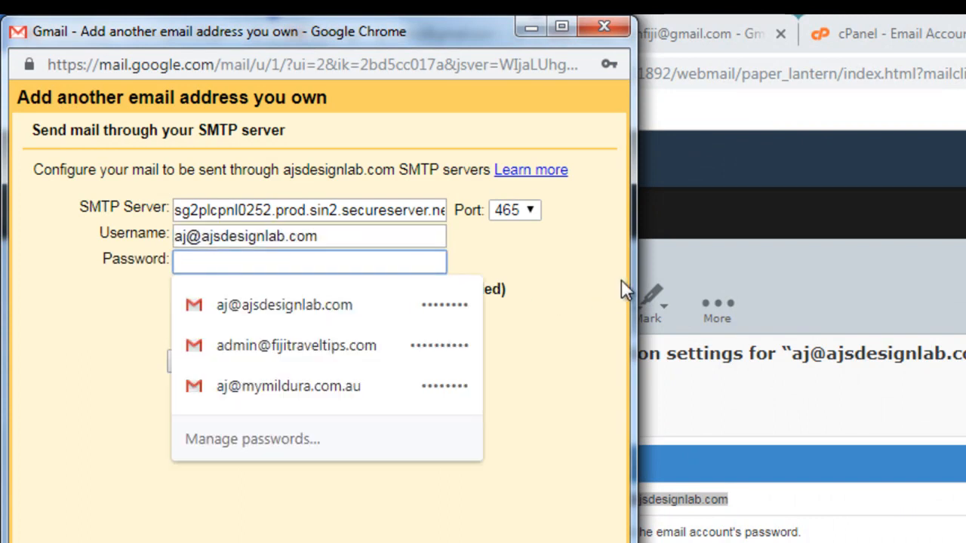
{"action": "type", "text": "••••••••"}
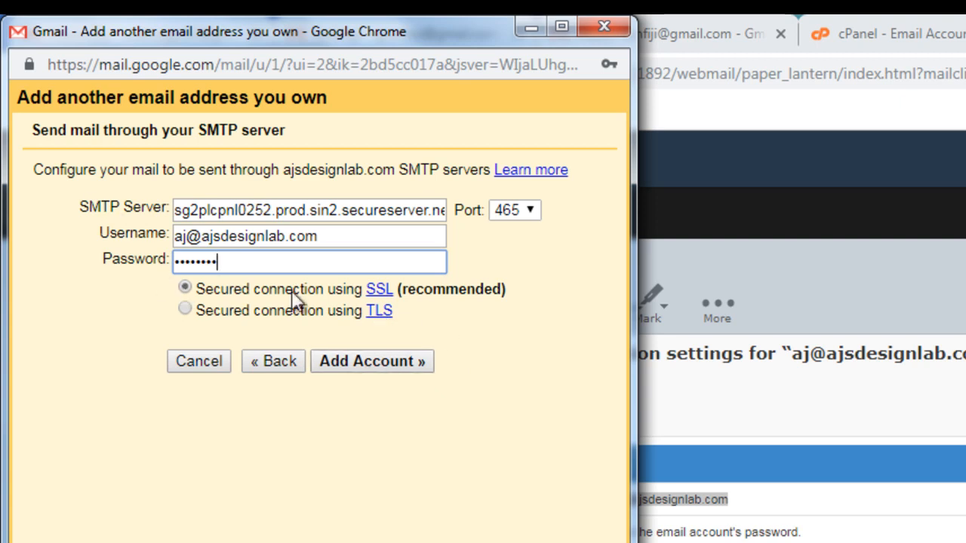
{"action": "left_click", "coordinate": [369, 361]}
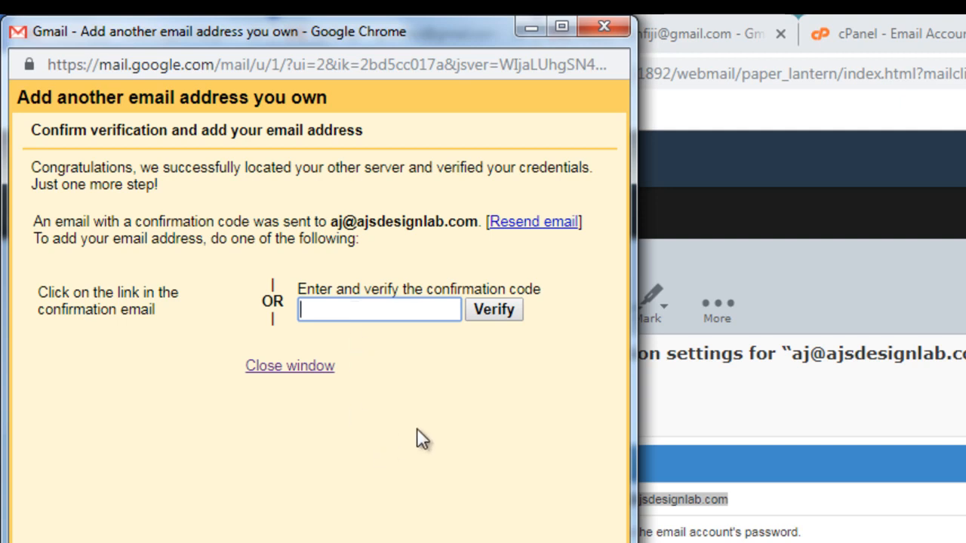
Step: Open the Gmail Confirmation message in the webmail inbox, copy its confirmation code, and return to Gmail's verification window
{"action": "left_click", "coordinate": [905, 412]}
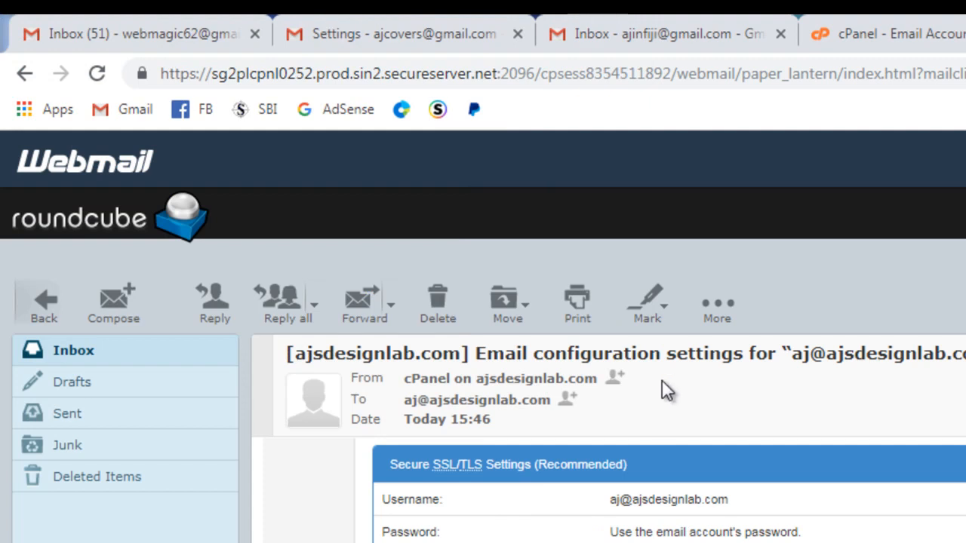
{"action": "left_click", "coordinate": [82, 349]}
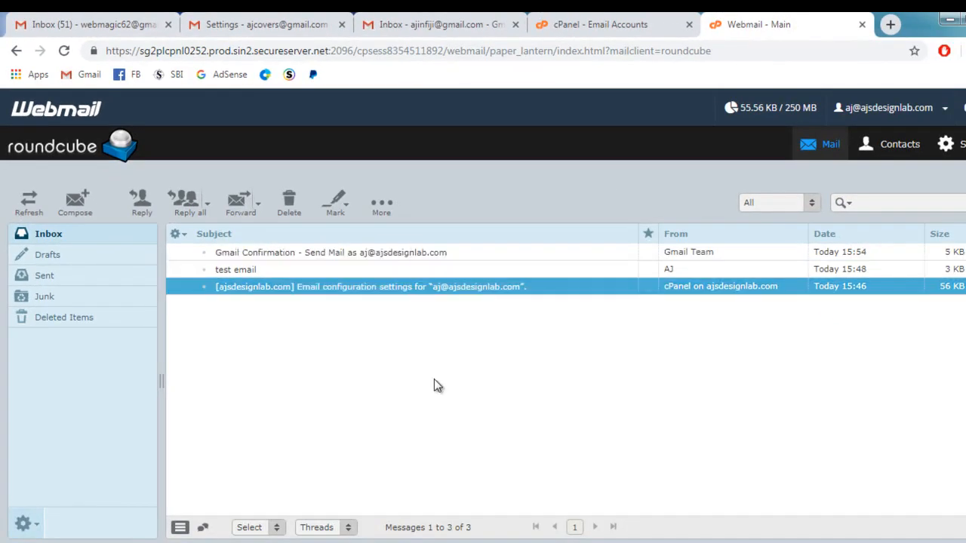
{"action": "double_click", "coordinate": [339, 259]}
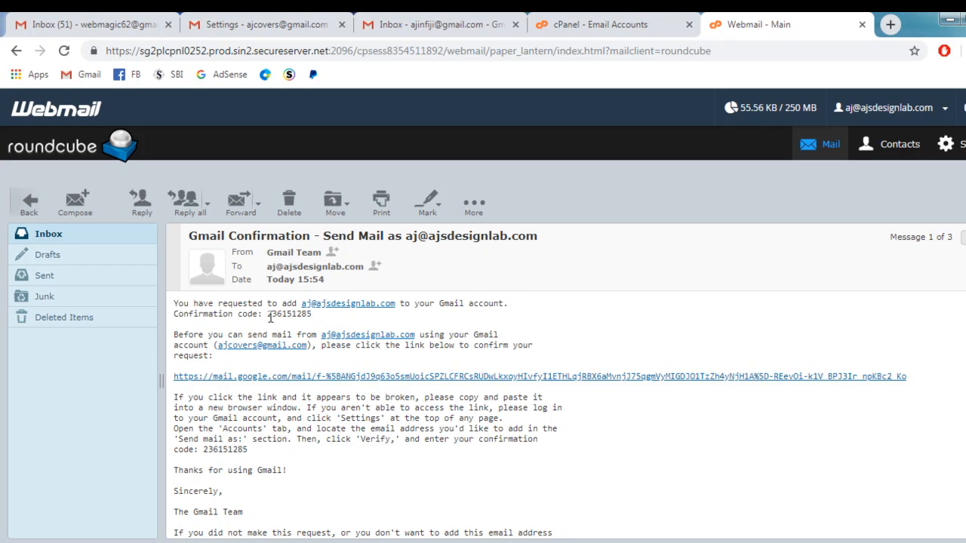
{"action": "left_click_drag", "start_coordinate": [269, 316], "coordinate": [312, 316]}
{"action": "key", "text": "ctrl+c"}
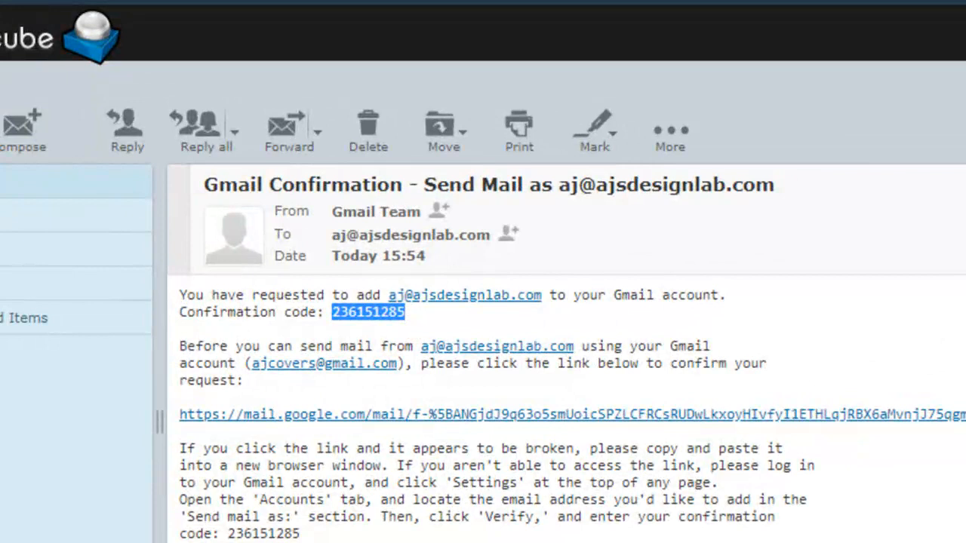
{"action": "left_click", "coordinate": [306, 542]}
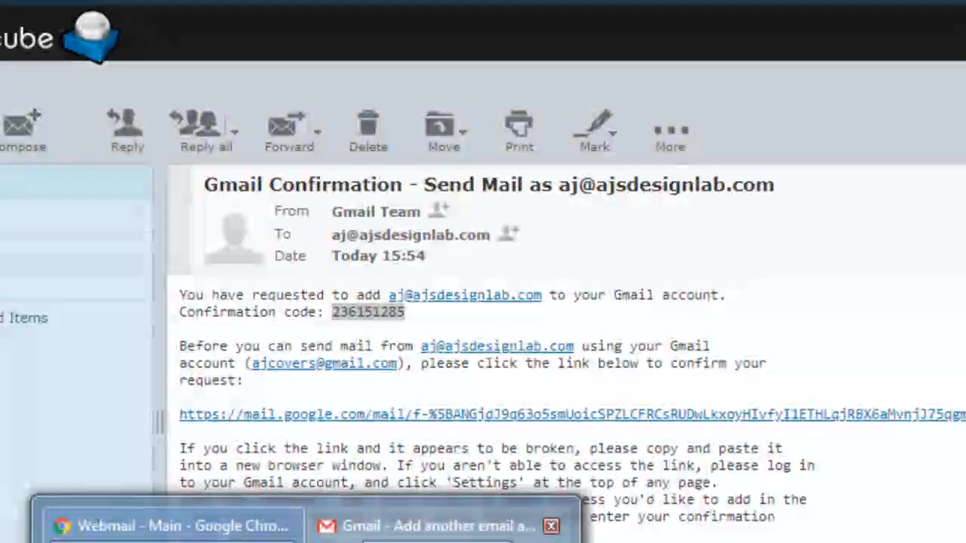
{"action": "left_click", "coordinate": [423, 525]}
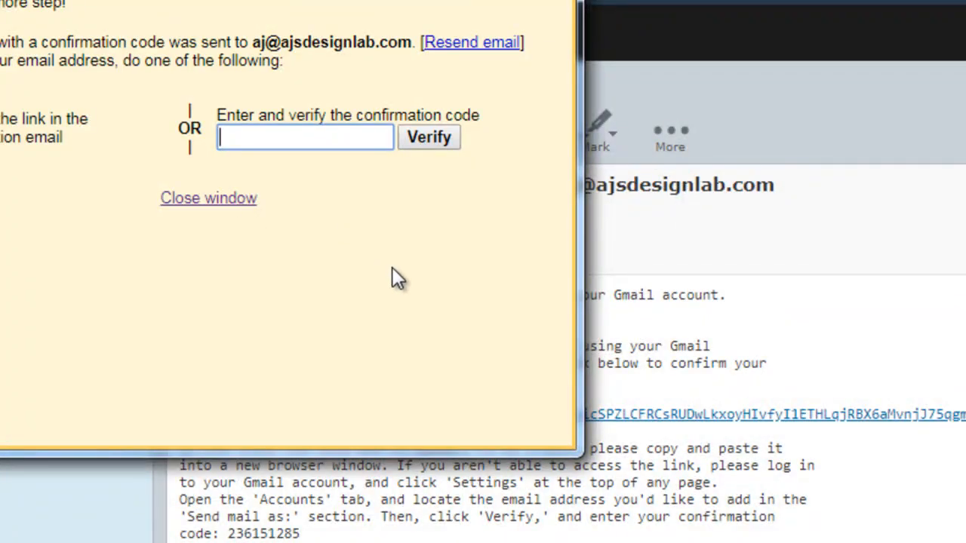
{"action": "key", "text": "ctrl+v"}
{"action": "left_click", "coordinate": [445, 137]}
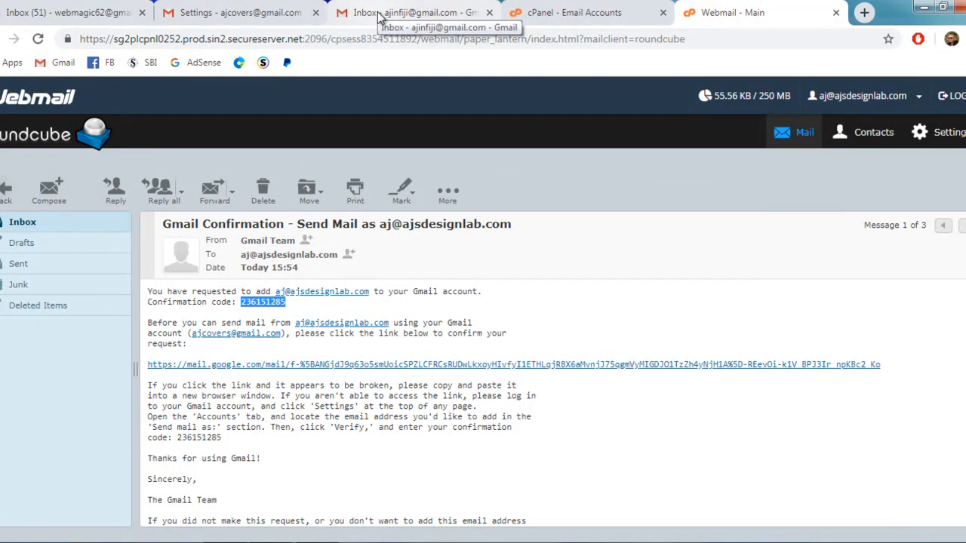
{"action": "left_click", "coordinate": [236, 15]}
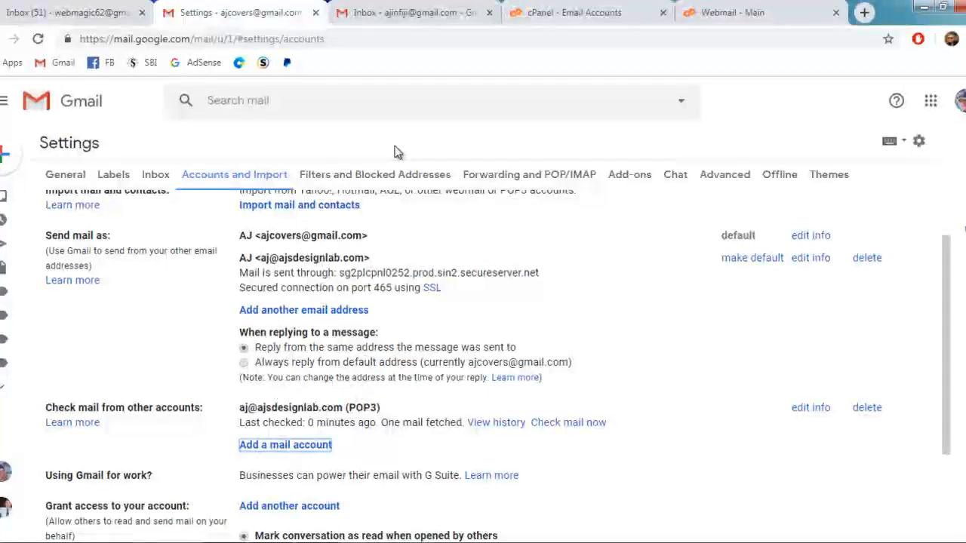
{"action": "scroll", "coordinate": [483, 204], "scroll_direction": "up", "scroll_amount": 1}
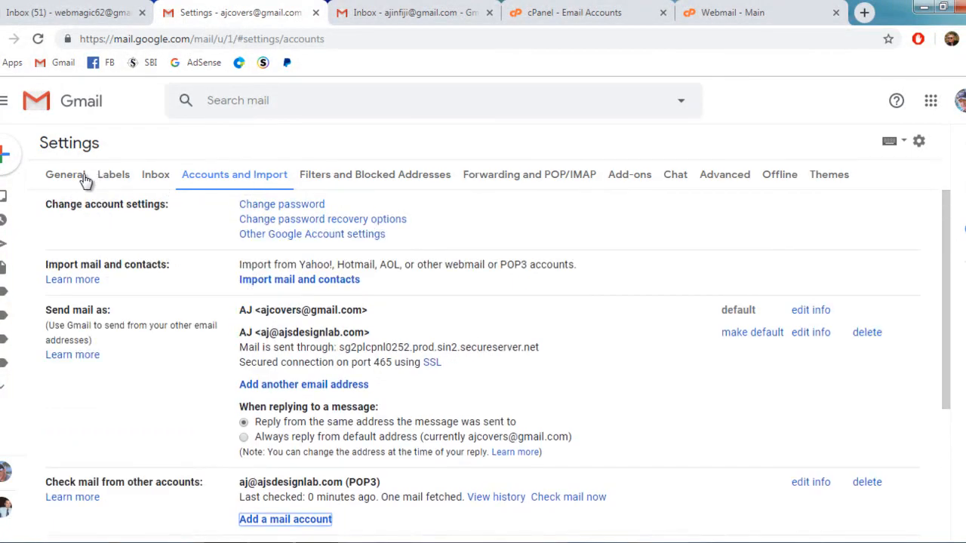
Step: Compose a new message in Gmail and choose the newly added domain address as its sender
{"action": "left_click", "coordinate": [60, 155]}
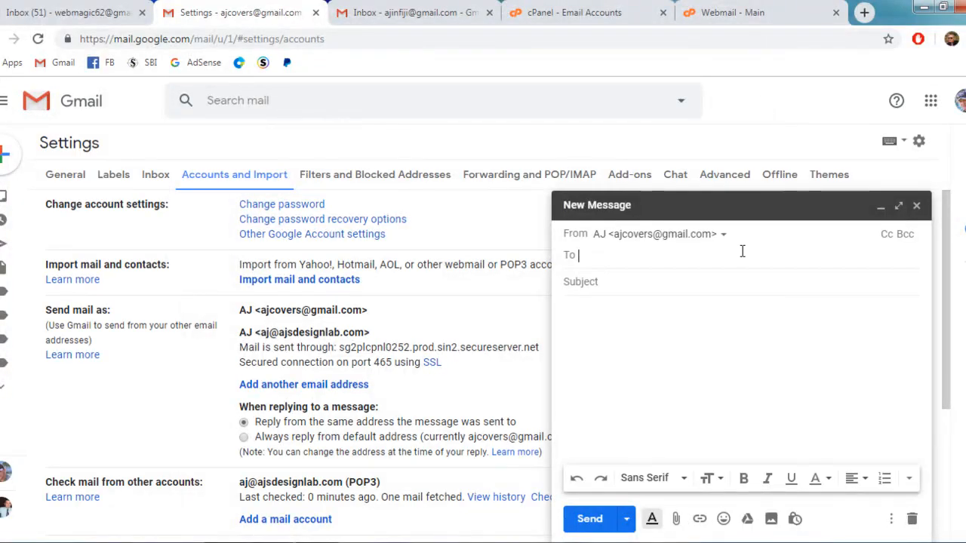
{"action": "left_click", "coordinate": [724, 237]}
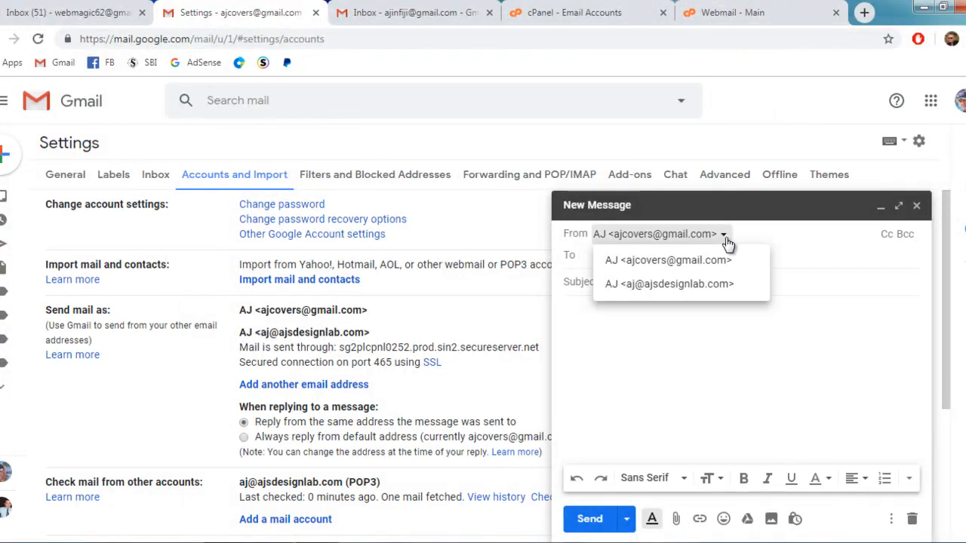
{"action": "left_click", "coordinate": [708, 284]}
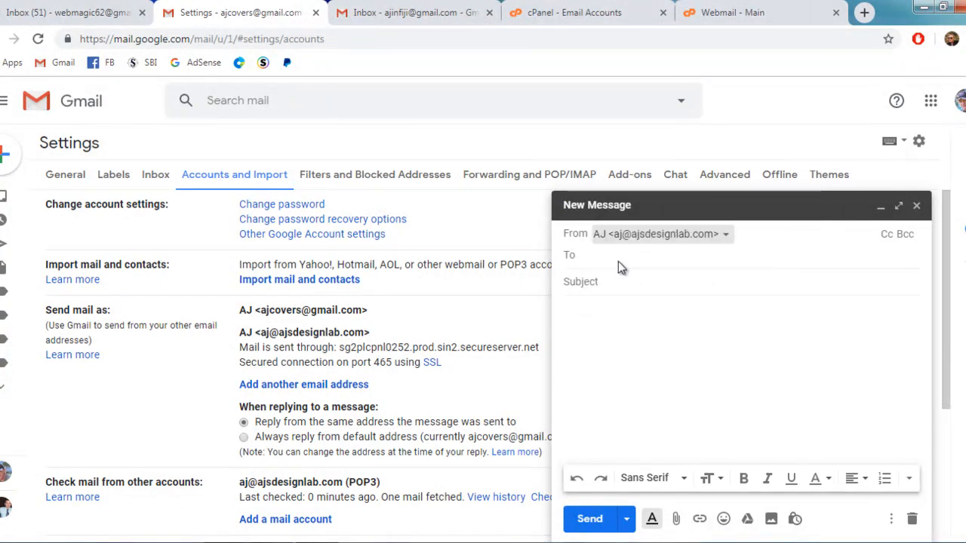
Step: Address the message to the other Gmail account by entering its e-mail and accepting the suggested contact
{"action": "left_click", "coordinate": [618, 261]}
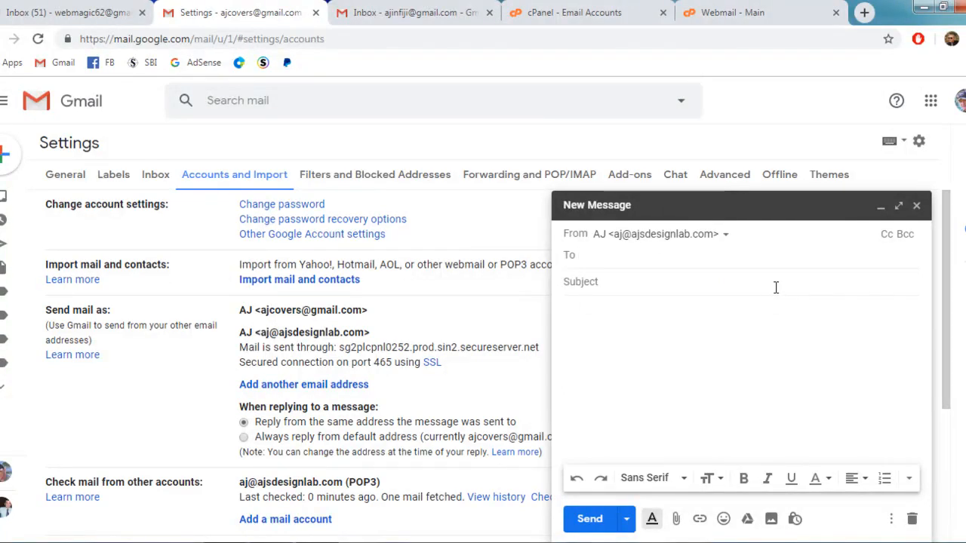
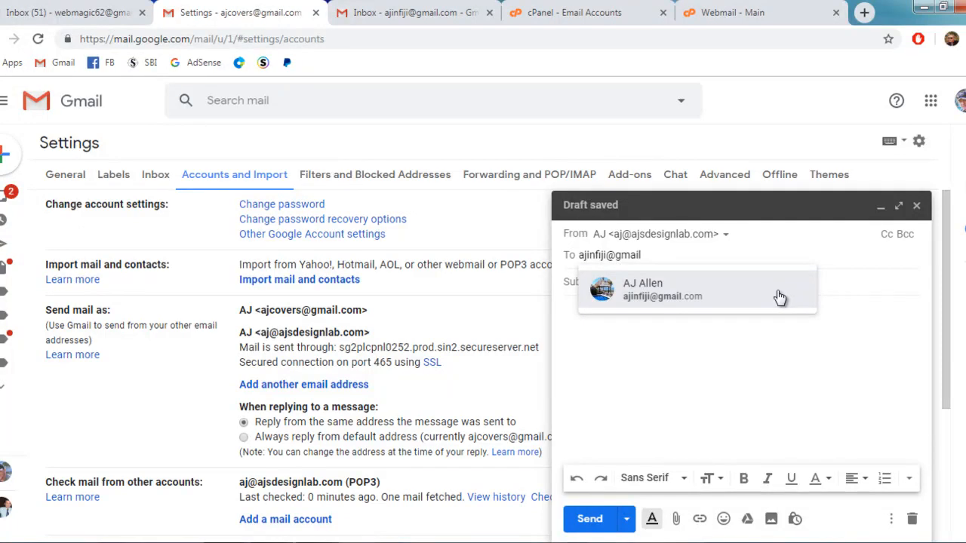
{"action": "left_click", "coordinate": [646, 294]}
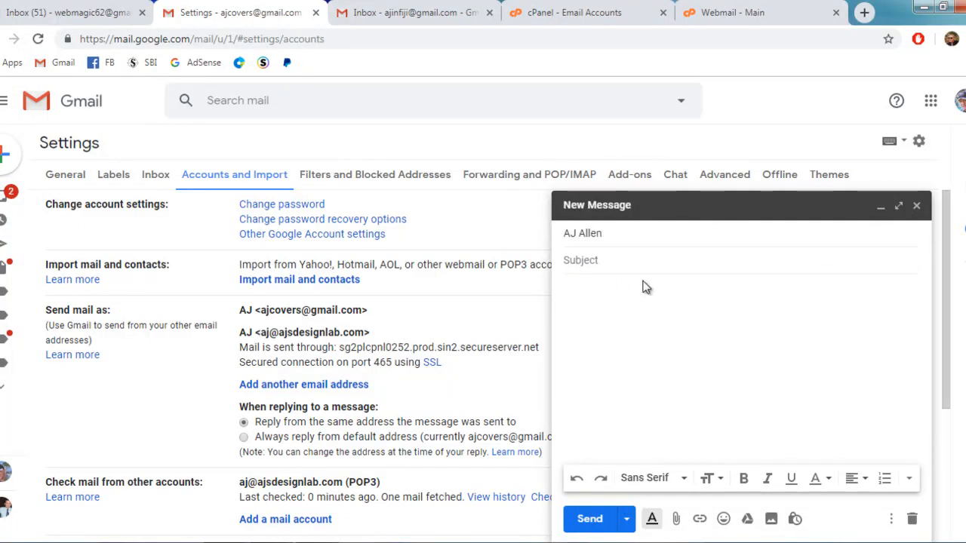
Step: Give the message the subject "test" and the body "test", and send it
{"action": "type", "text": "test"}
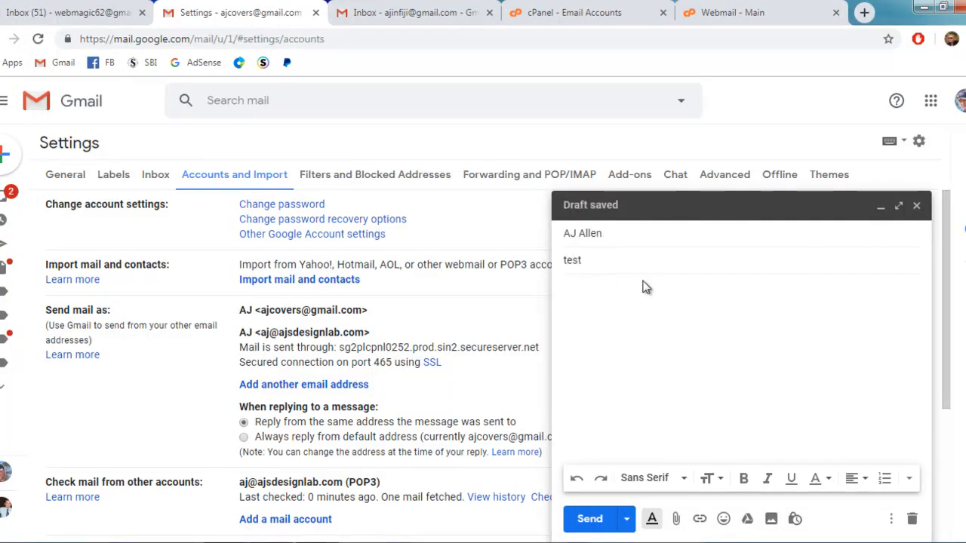
{"action": "left_click", "coordinate": [584, 306]}
{"action": "type", "text": "test"}
{"action": "left_click", "coordinate": [588, 519]}
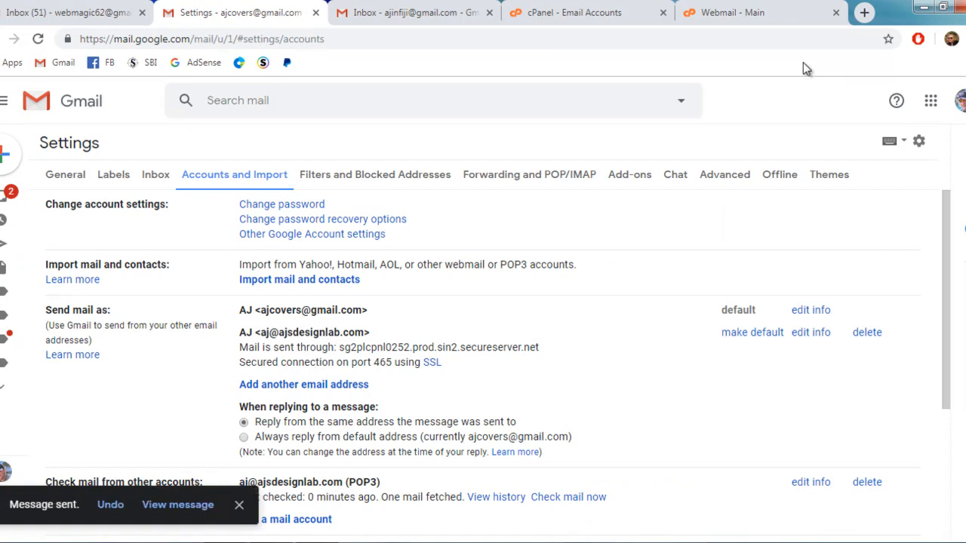
Step: Open the test message in the recipient's Gmail inbox and check the sender address
{"action": "left_click", "coordinate": [365, 14]}
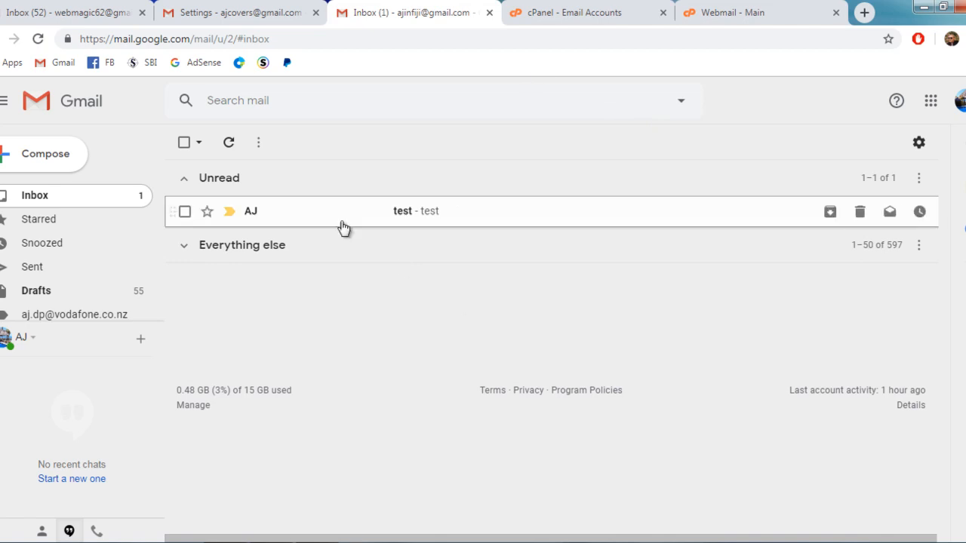
{"action": "double_click", "coordinate": [253, 211]}
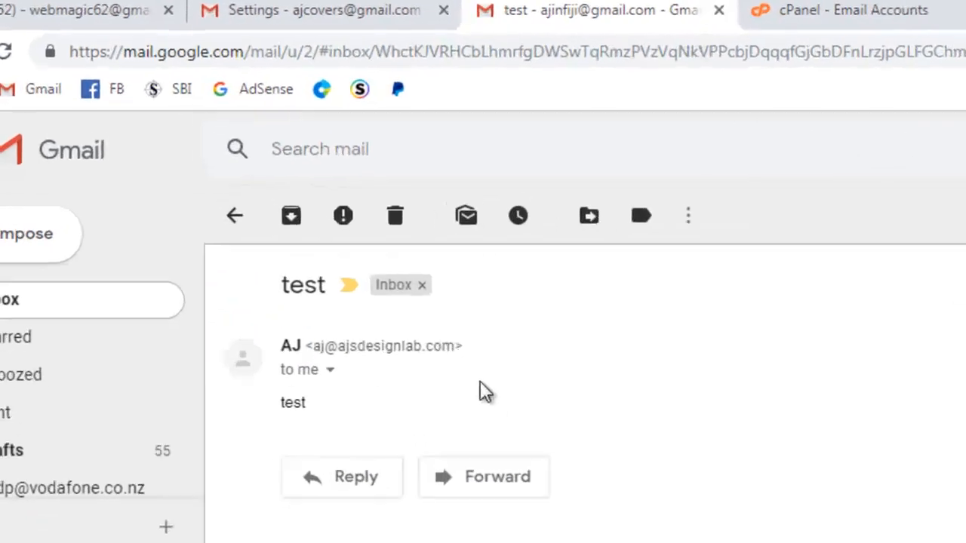
{"action": "left_click_drag", "start_coordinate": [320, 356], "coordinate": [472, 357]}
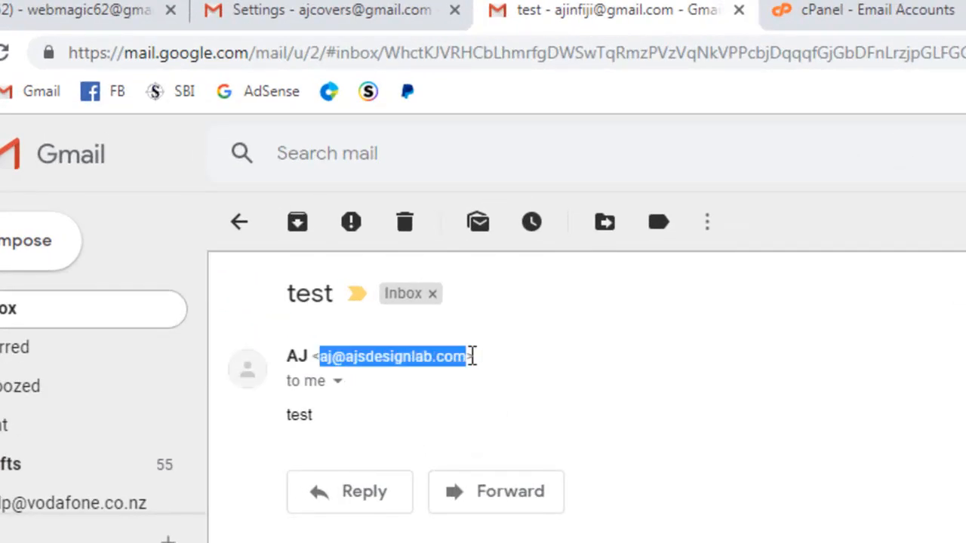
{"action": "left_click", "coordinate": [626, 402]}
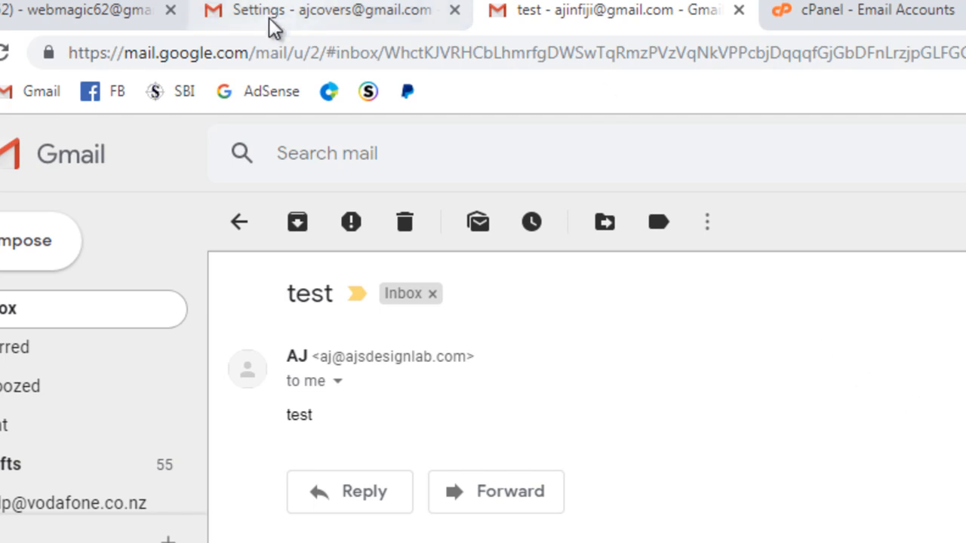
Step: Return to the sending Gmail account, start another new message and show its available sender addresses
{"action": "left_click", "coordinate": [298, 16]}
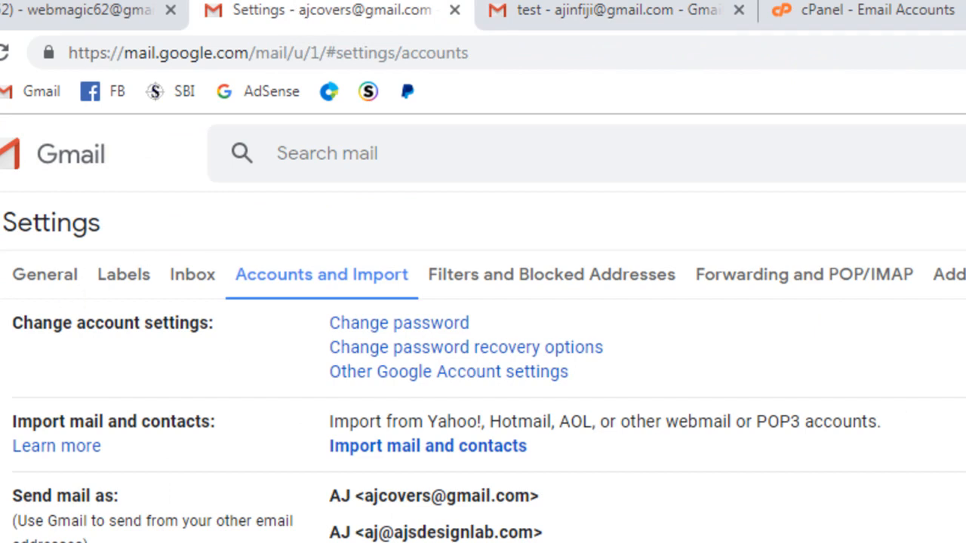
{"action": "mouse_move", "coordinate": [53, 245]}
{"action": "left_click", "coordinate": [25, 245]}
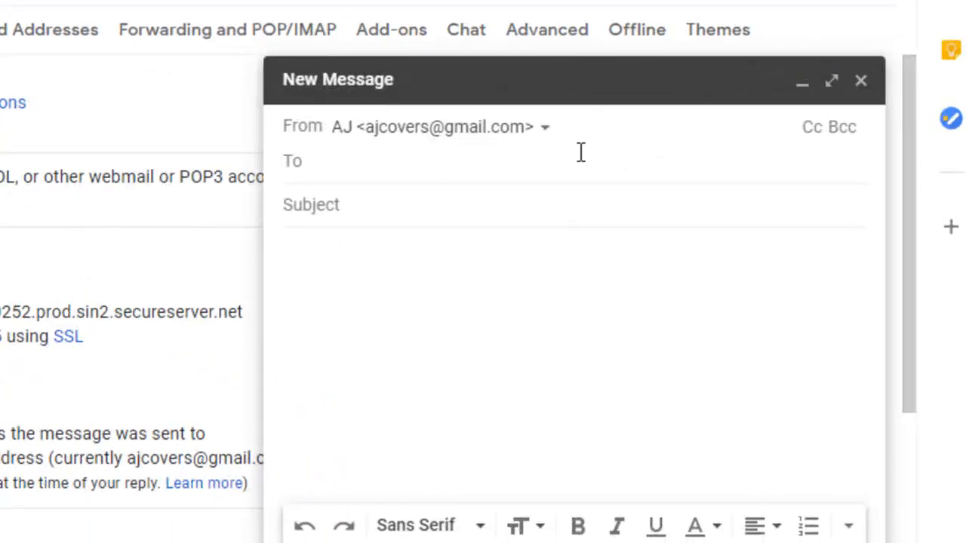
{"action": "left_click", "coordinate": [553, 143]}
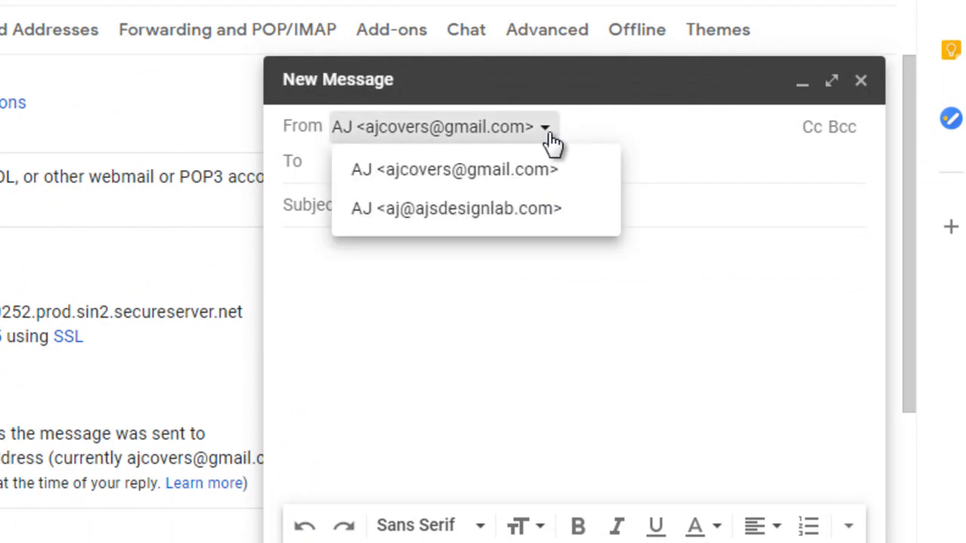